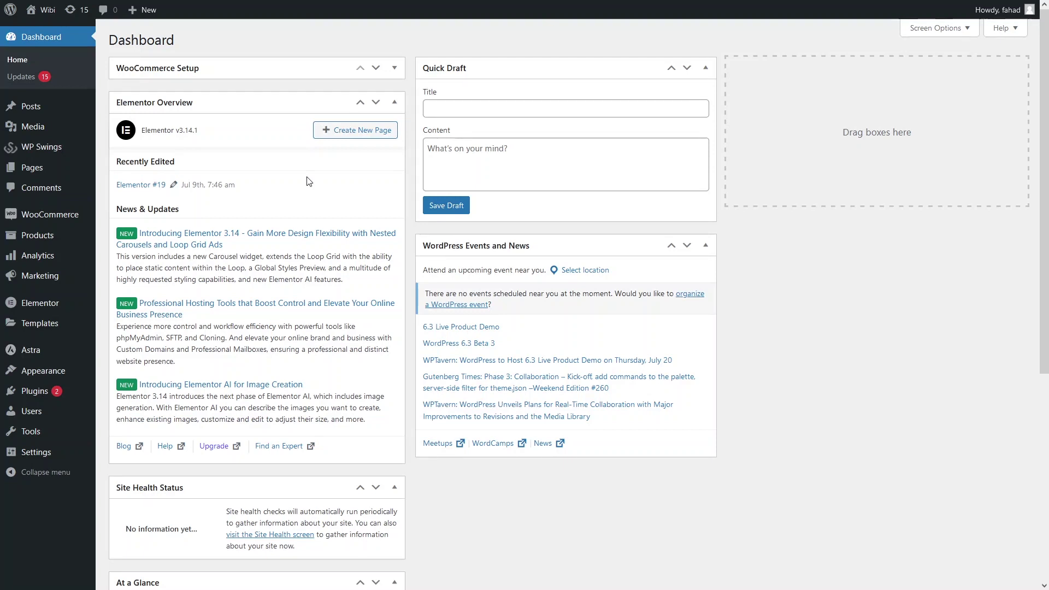
- Search the plugin directory for elementskit and activate the ElementsKit Elementor addons plugin
mouse_move(59, 393)
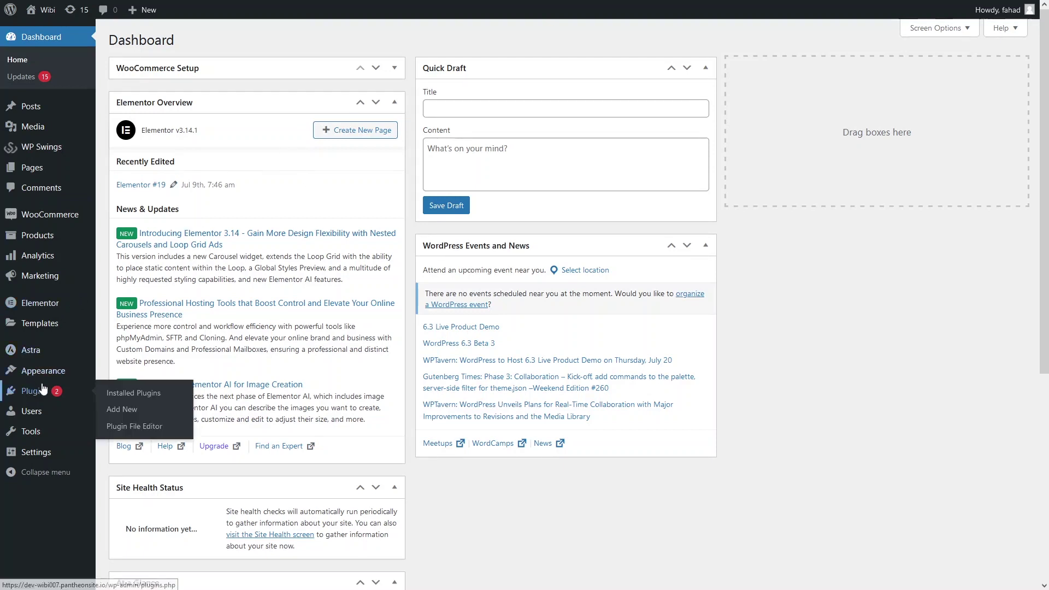
left_click(135, 414)
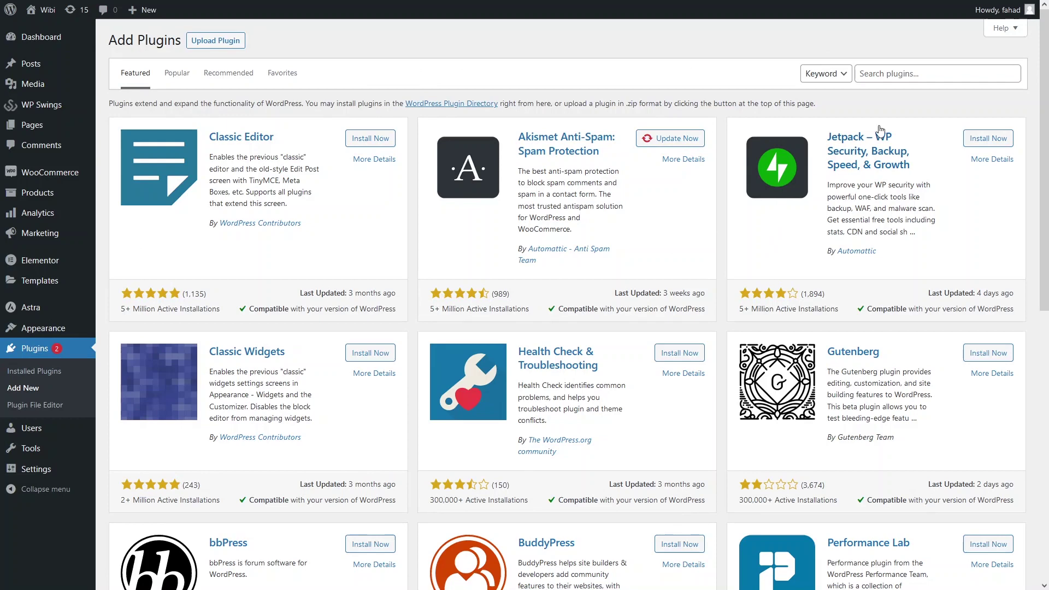
left_click(877, 77)
type("ele")
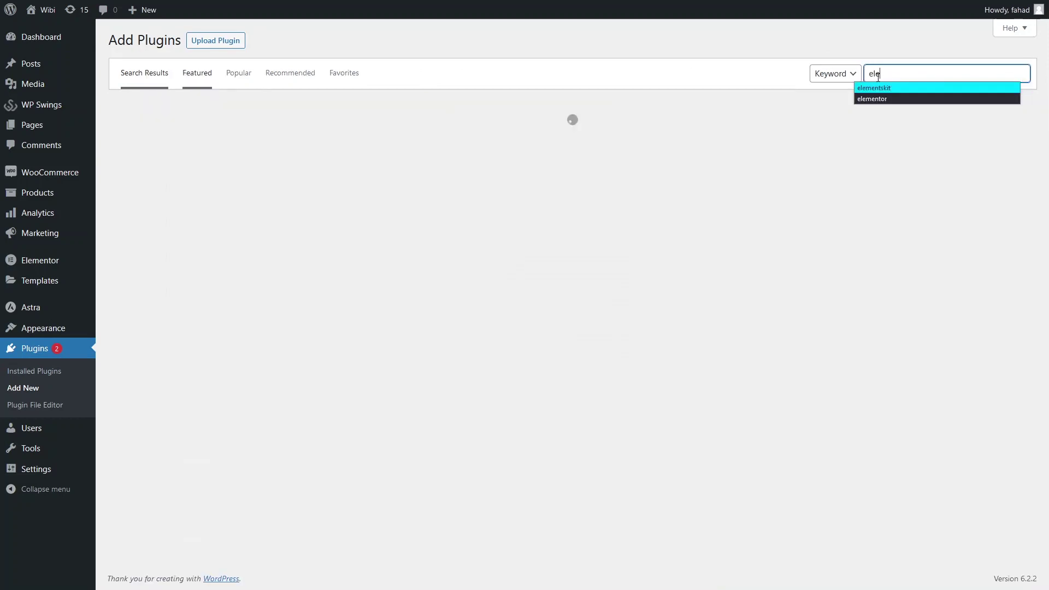
left_click(874, 88)
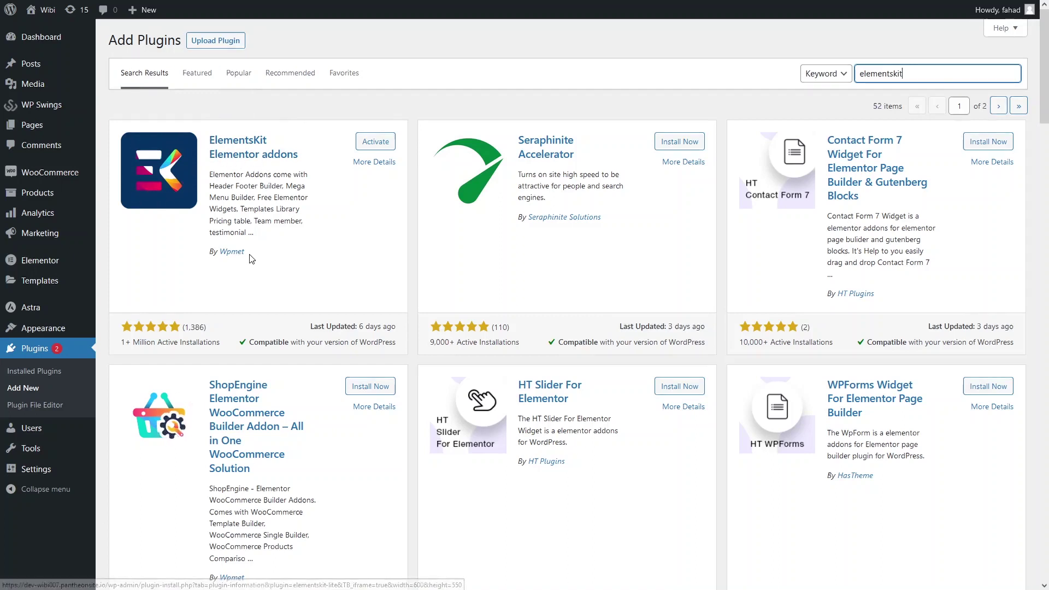
left_click(376, 143)
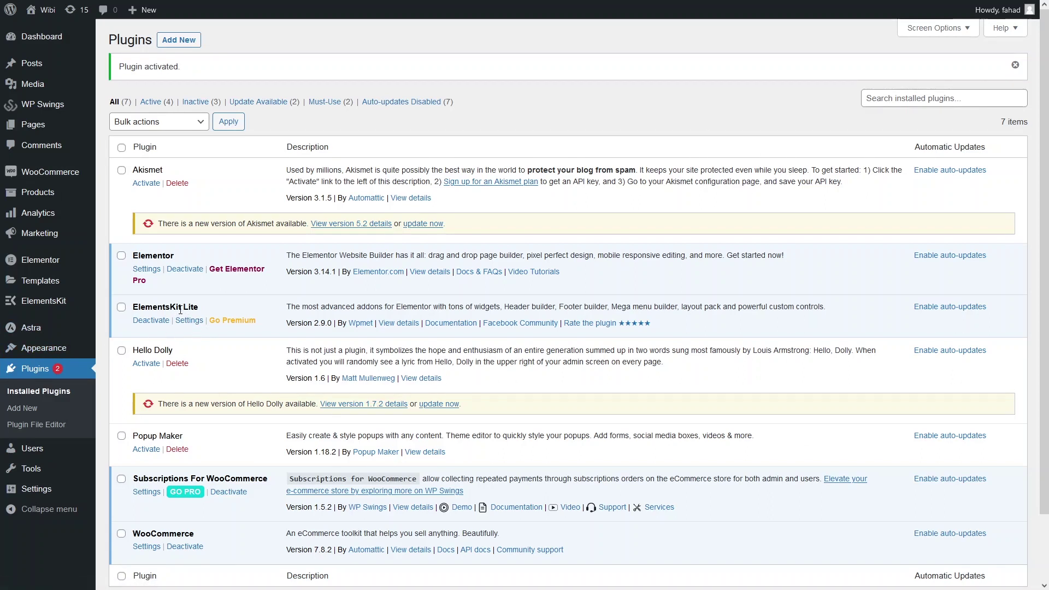
- Open the Elementor #19 page from the site's pages for editing with Elementor
mouse_move(43, 132)
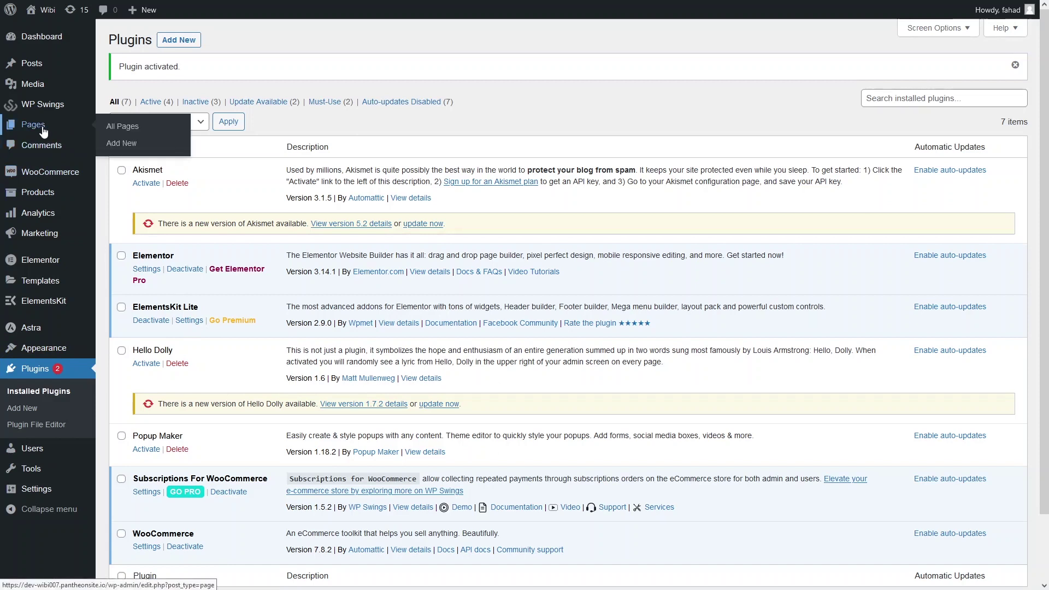
left_click(116, 129)
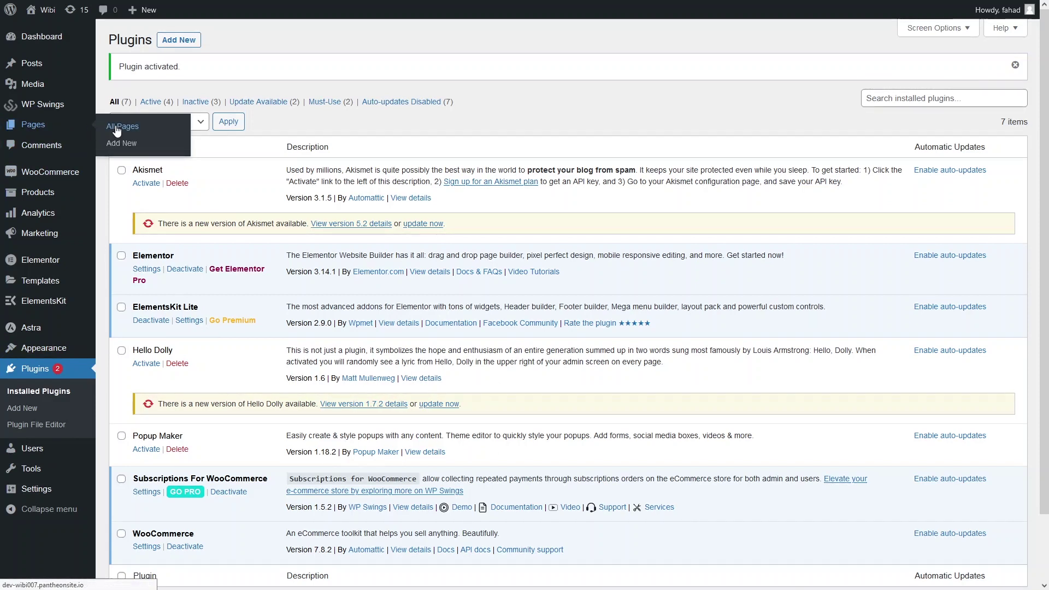
mouse_move(145, 204)
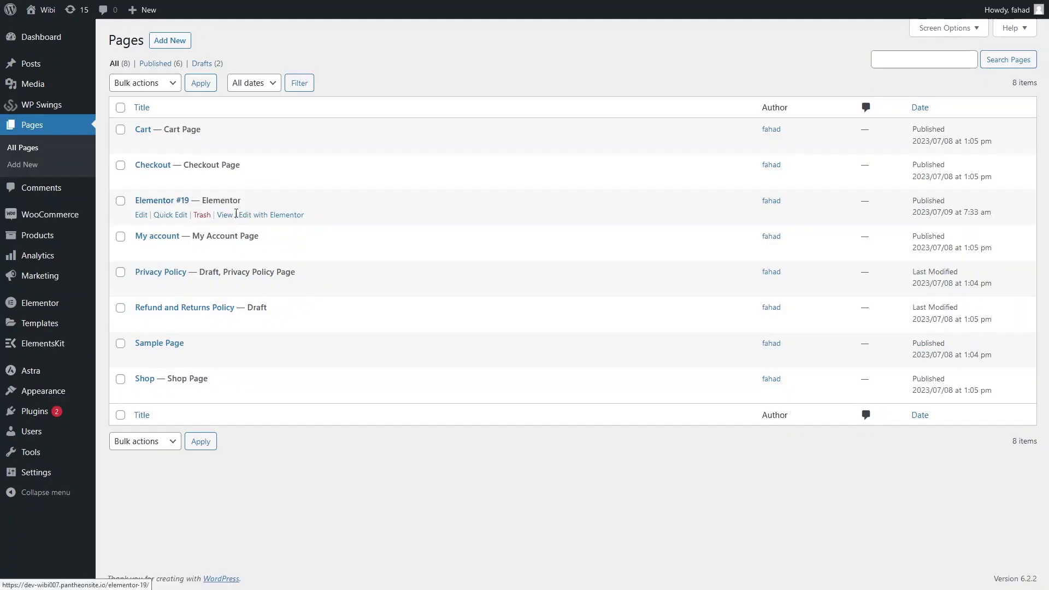
left_click(264, 219)
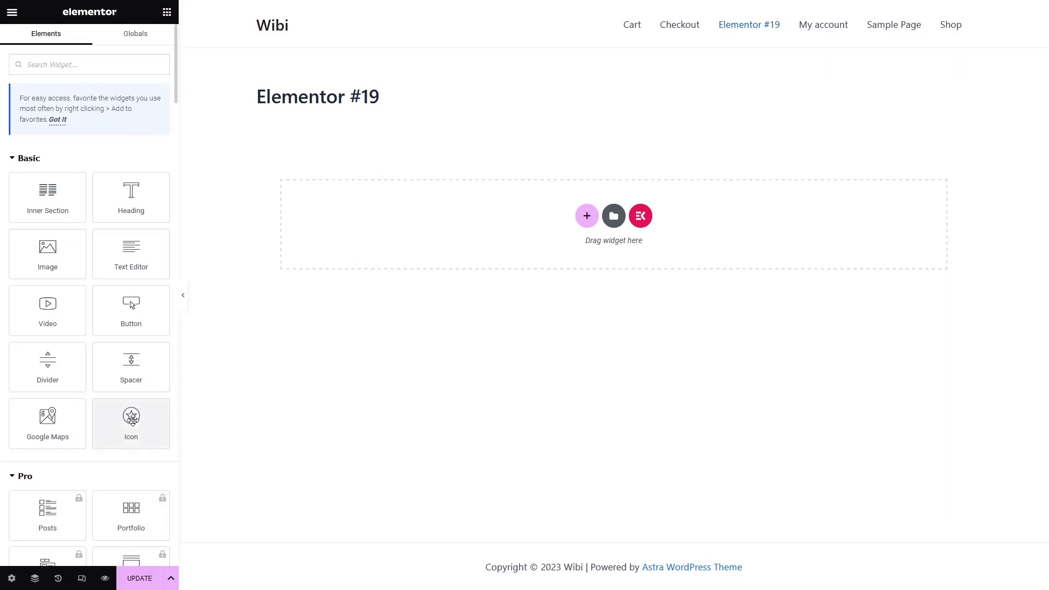
- Add a single-column section to the page below the Elementor #19 title
triple_click(388, 100)
mouse_move(589, 4)
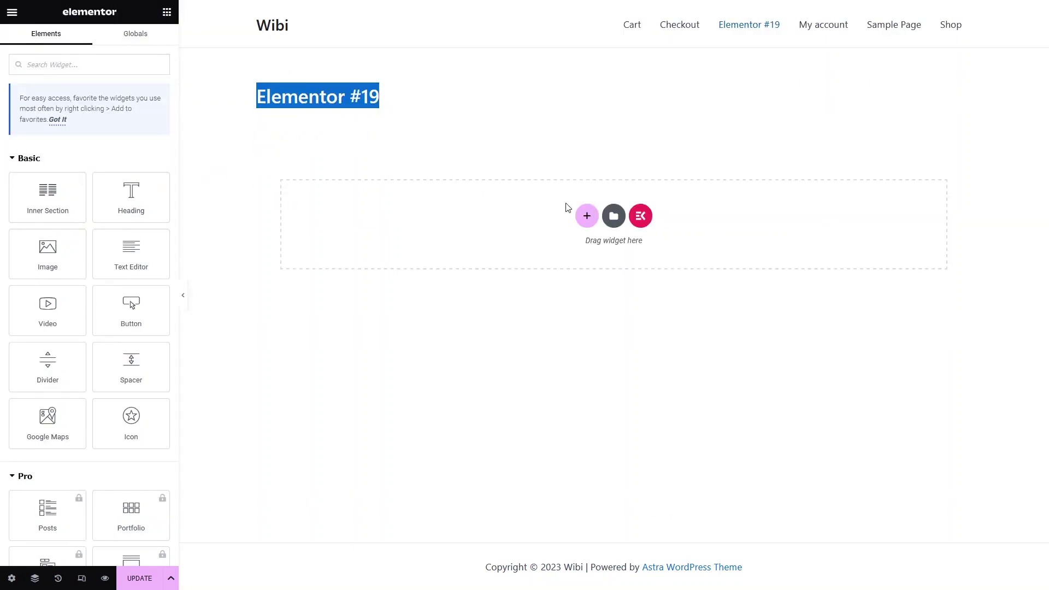
left_click(588, 219)
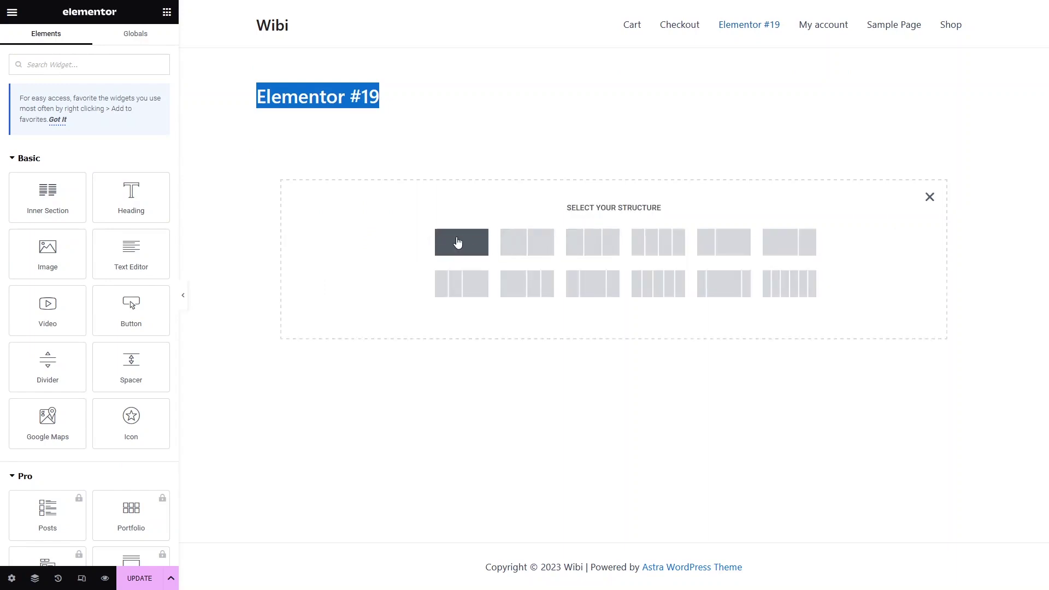
left_click(457, 240)
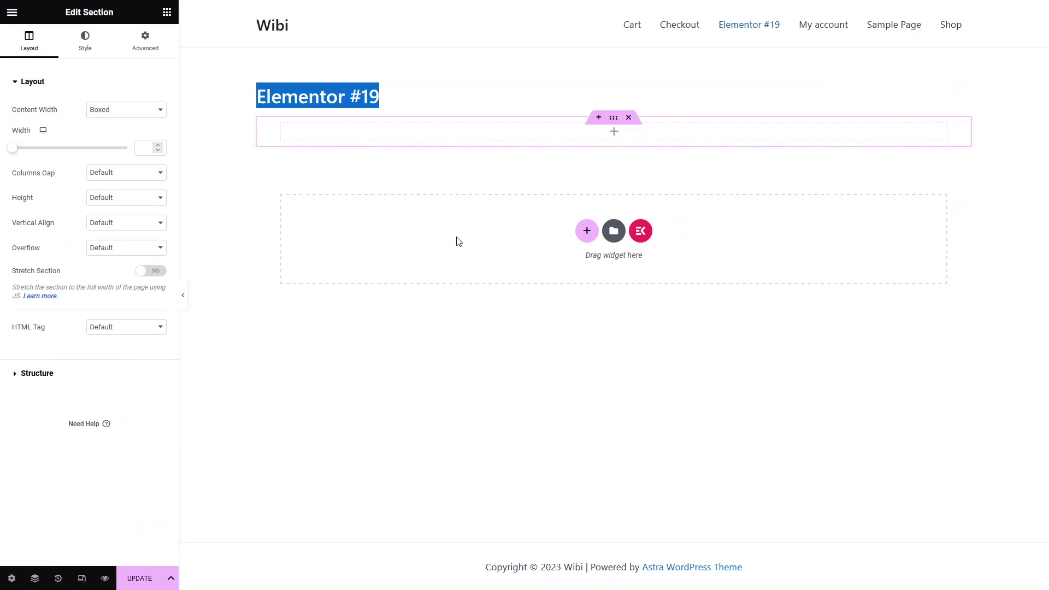
- Search the widgets for logo and add the Client Logo widget to the new section
left_click(80, 71)
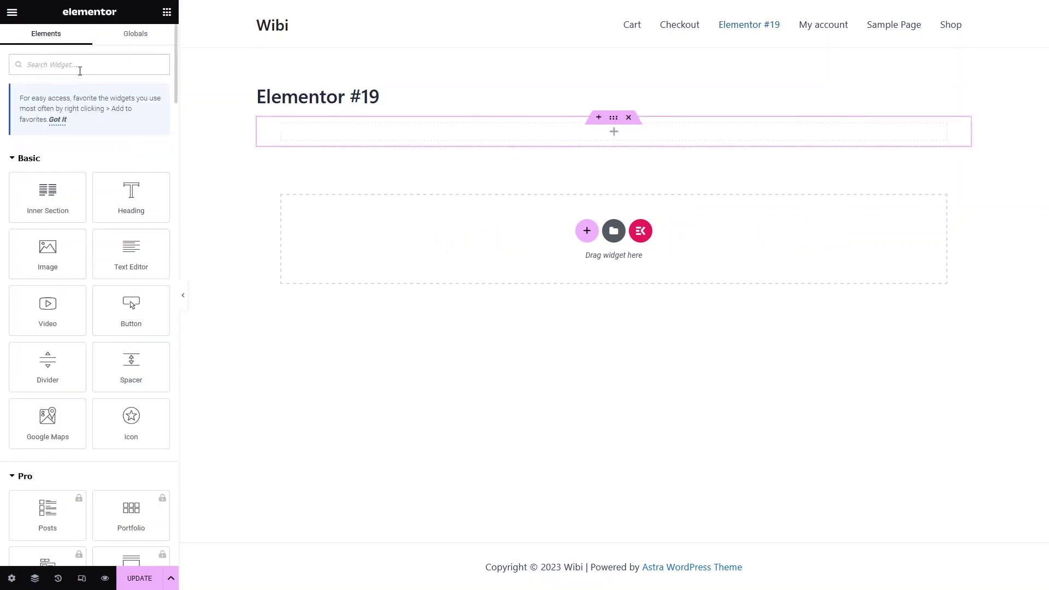
type("logo")
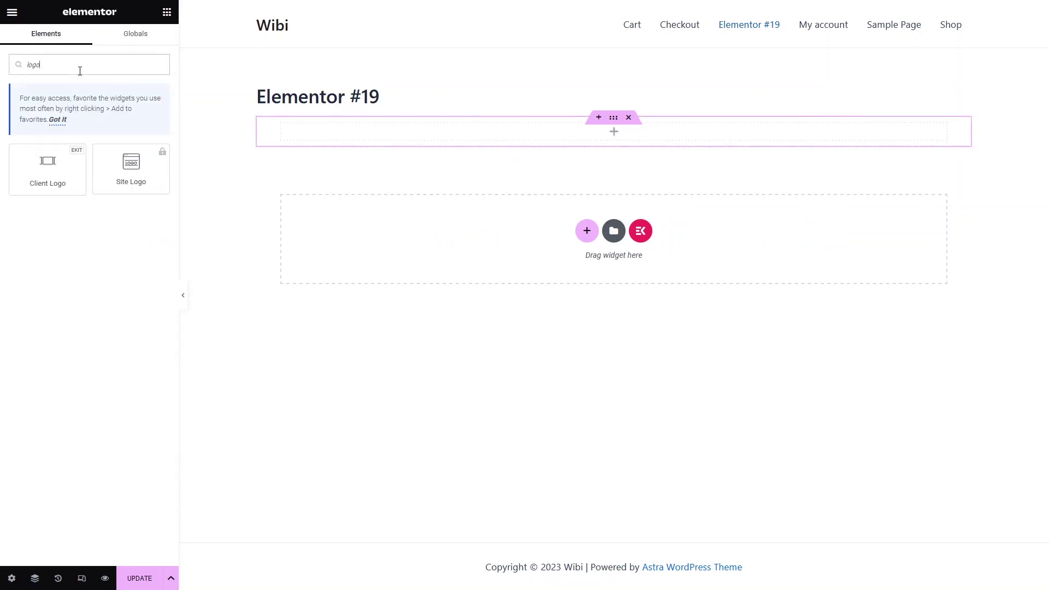
left_click(52, 165)
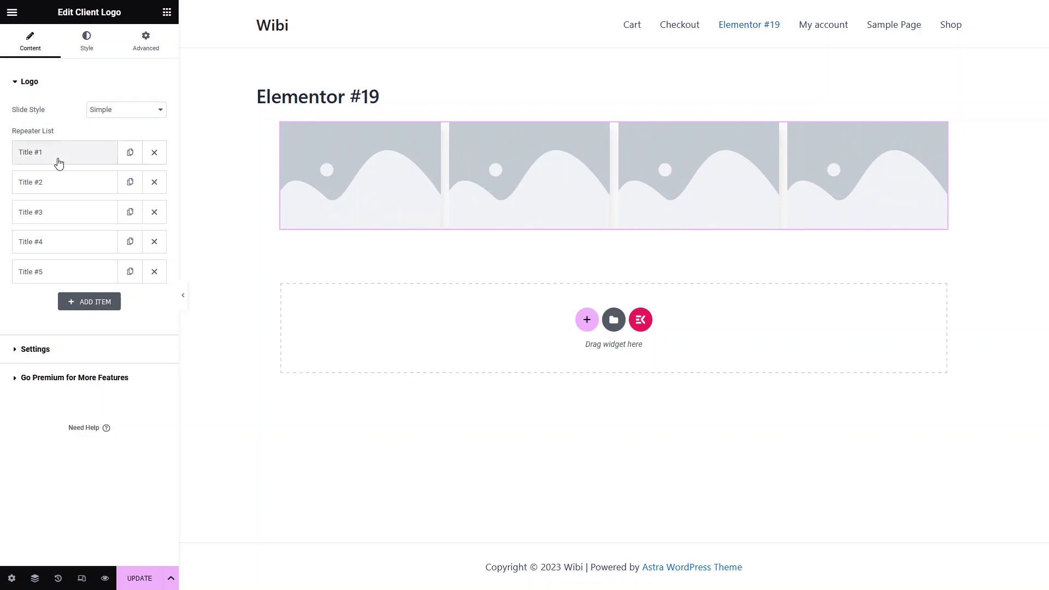
- Set the client names of the first two logo items to Wordpress and Woocommerce
left_click(60, 152)
triple_click(59, 197)
type("Wordpress")
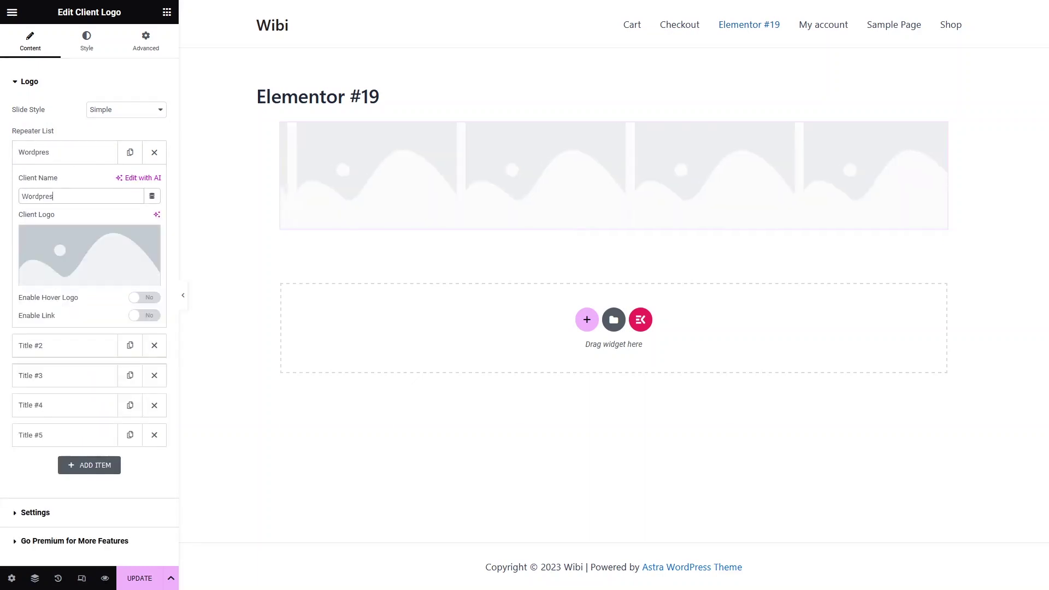
left_click(44, 355)
triple_click(34, 226)
type("Wooco")
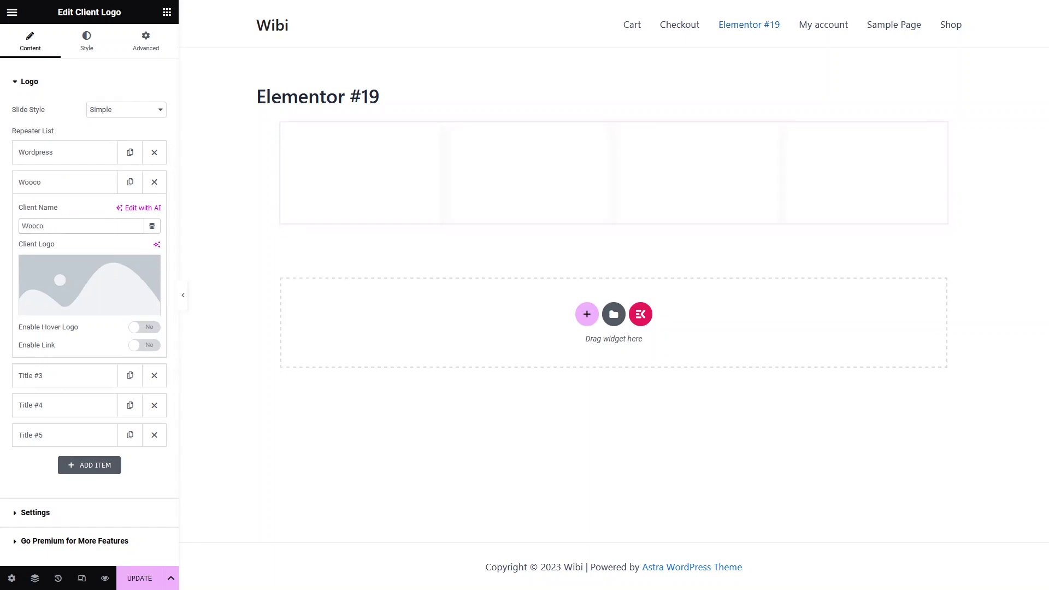
type("mmerce")
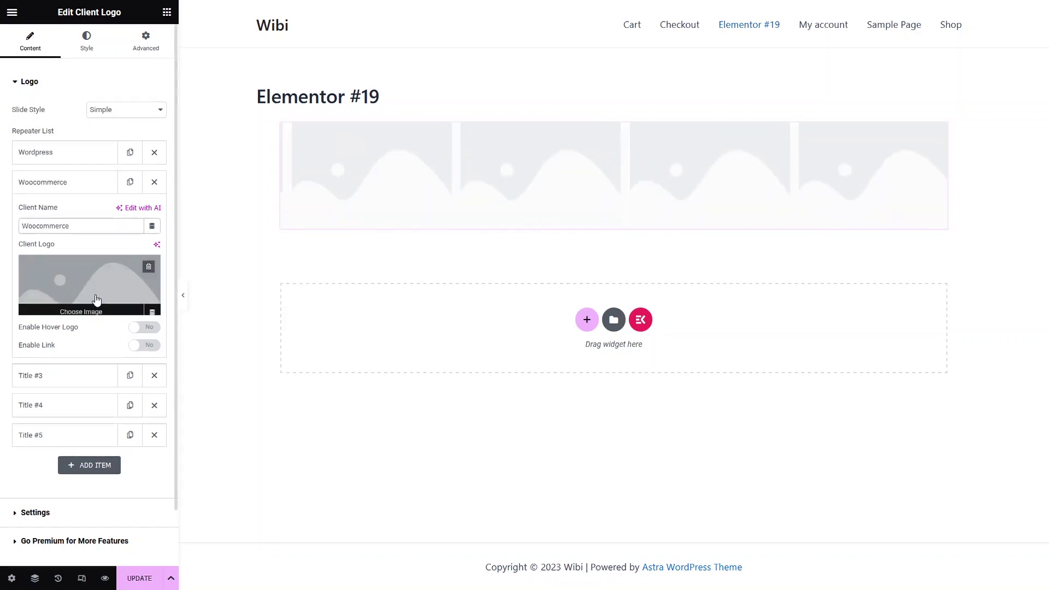
- Set the client names of the third and fourth logo items to Elementor and Google
left_click(44, 376)
triple_click(34, 256)
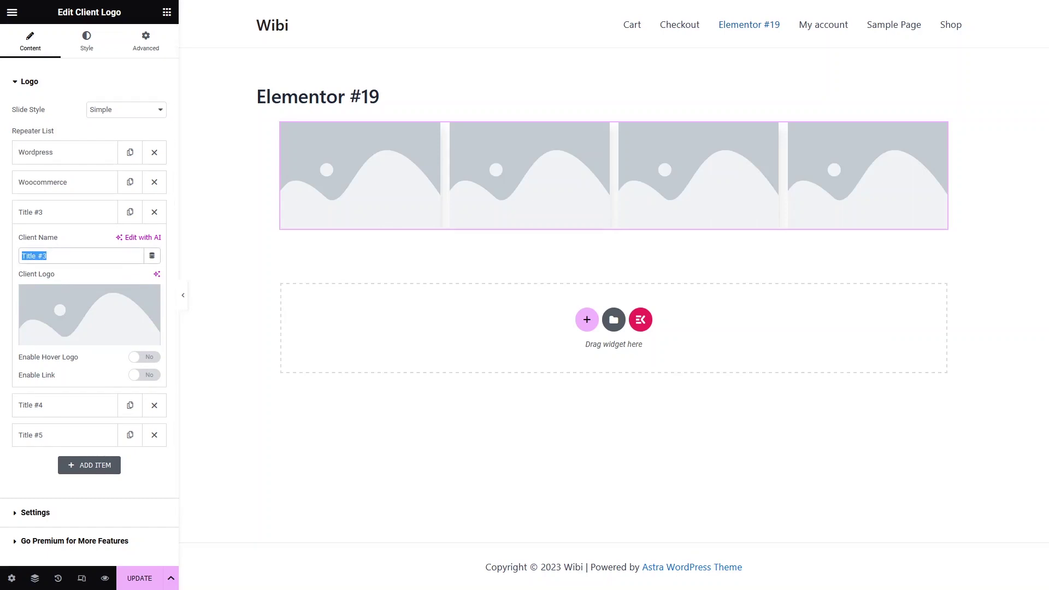
type("Elementor")
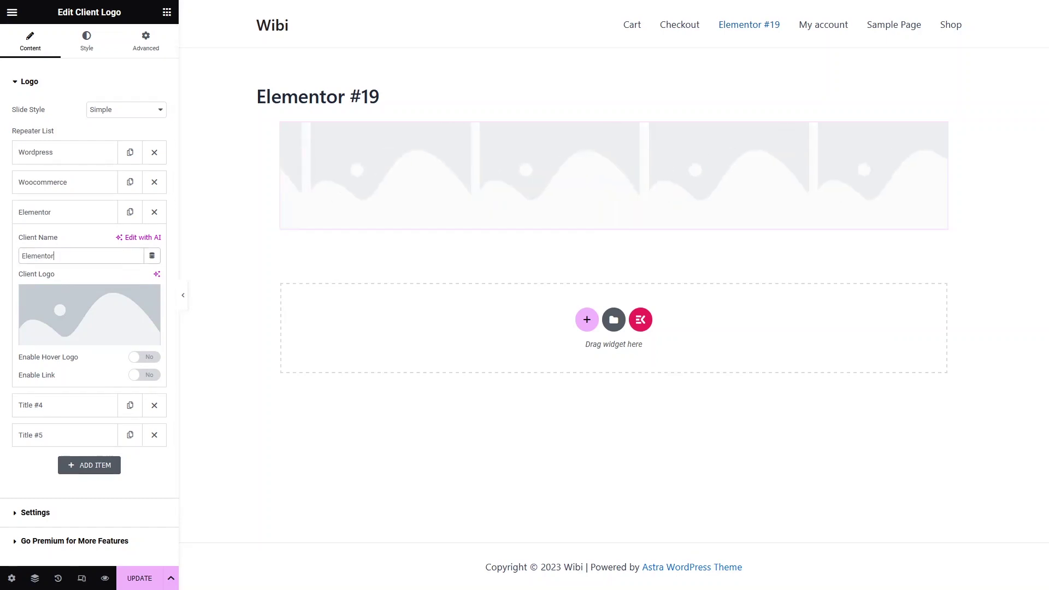
left_click(69, 405)
triple_click(60, 284)
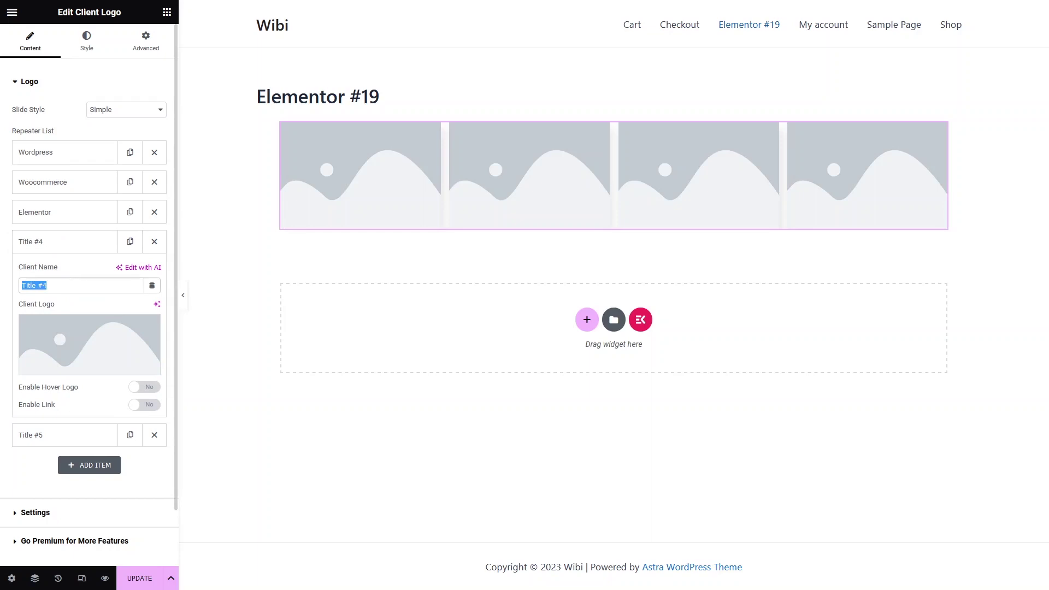
type("Google")
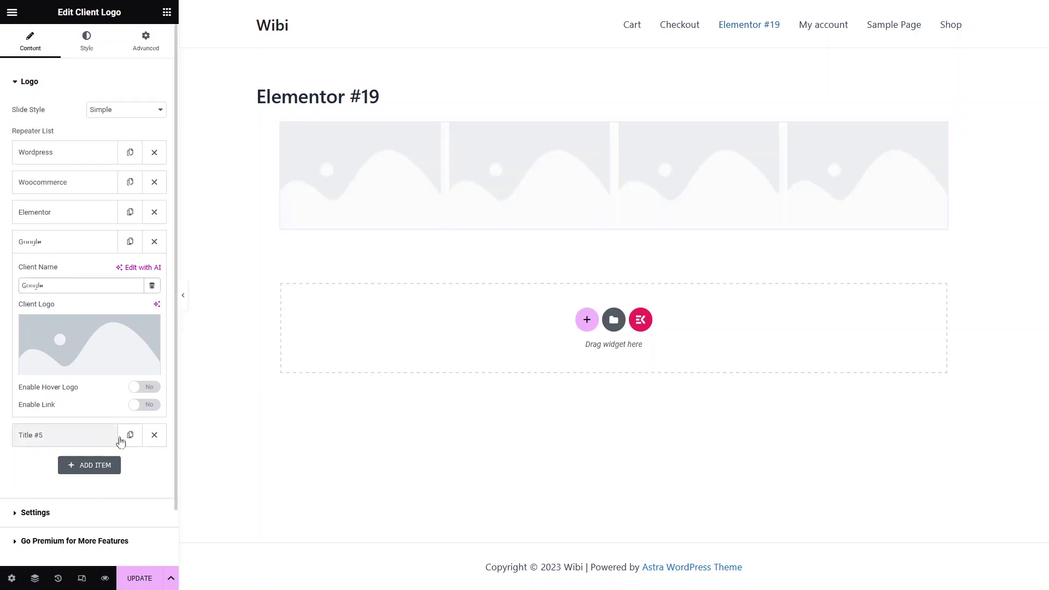
- Remove the fifth item, Title #5, from the logo list and reselect the Client Logo widget on the page
left_click(155, 435)
left_click(211, 428)
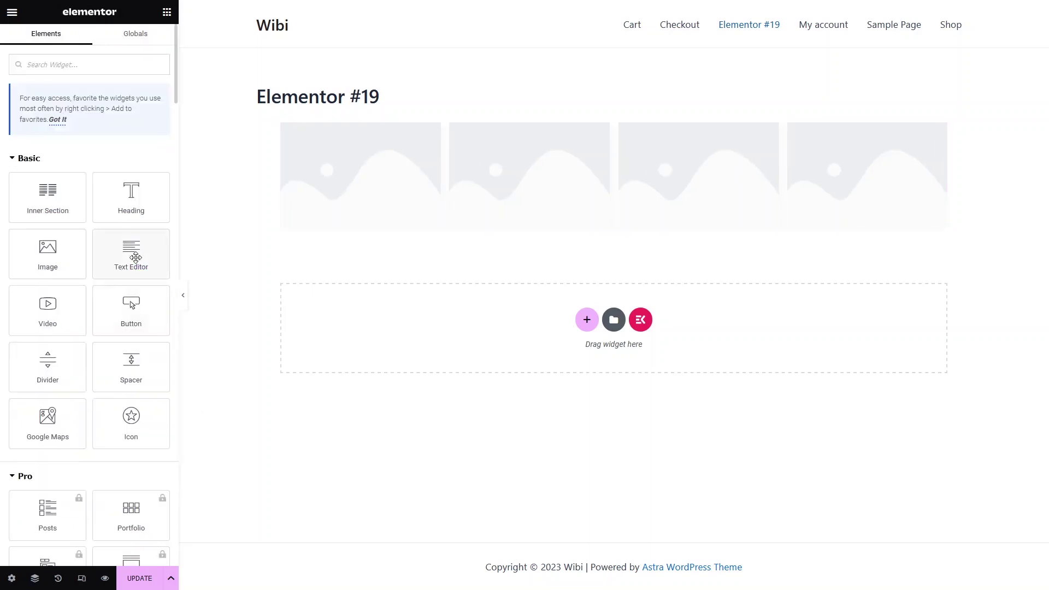
left_click(326, 159)
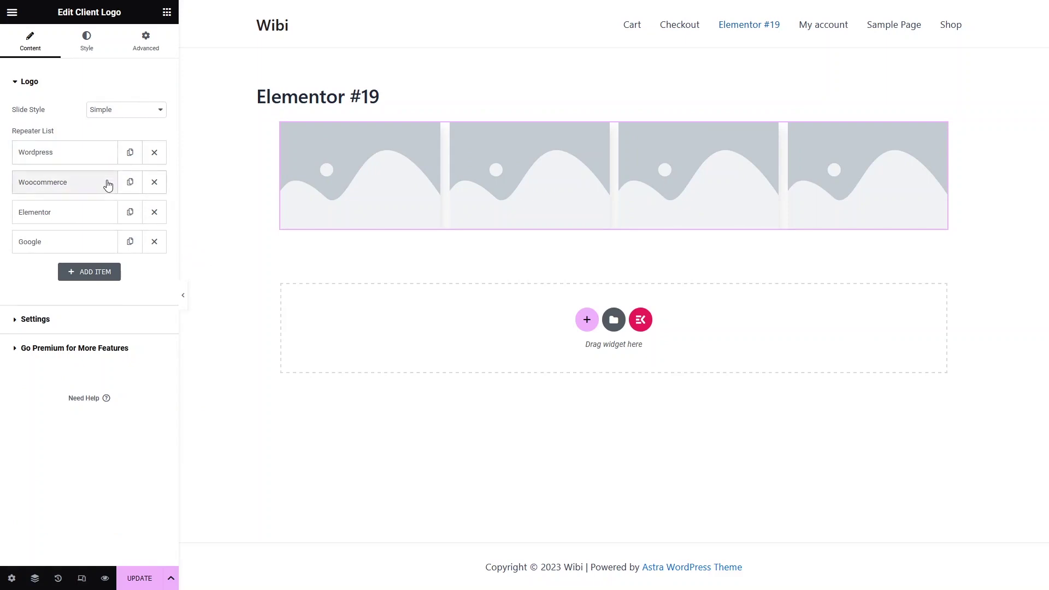
- Set the Wordpress item's client logo to the grey WordPress image simplified.png from the media library
left_click(95, 158)
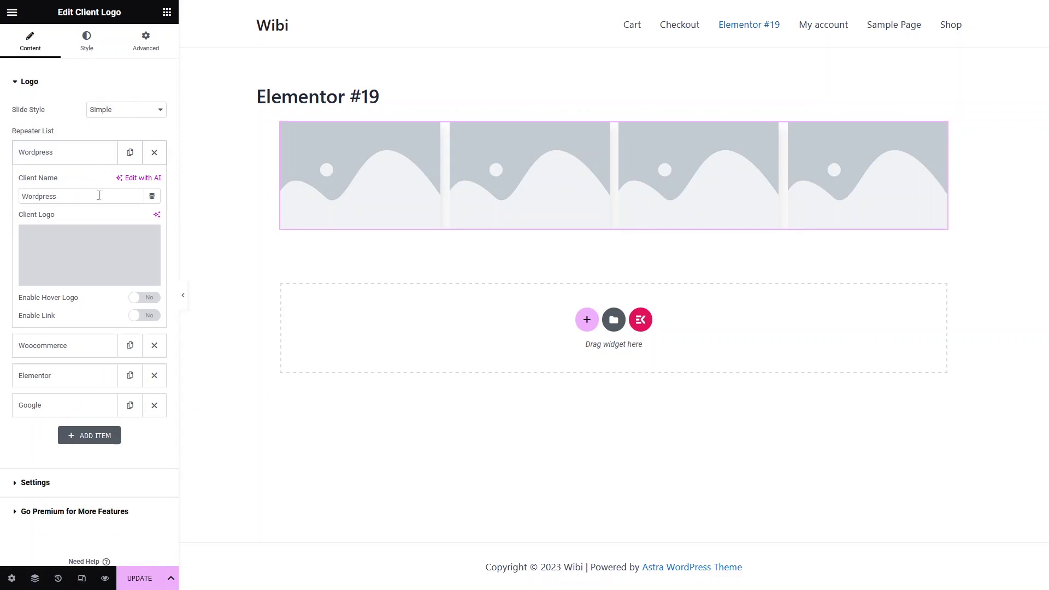
mouse_move(86, 257)
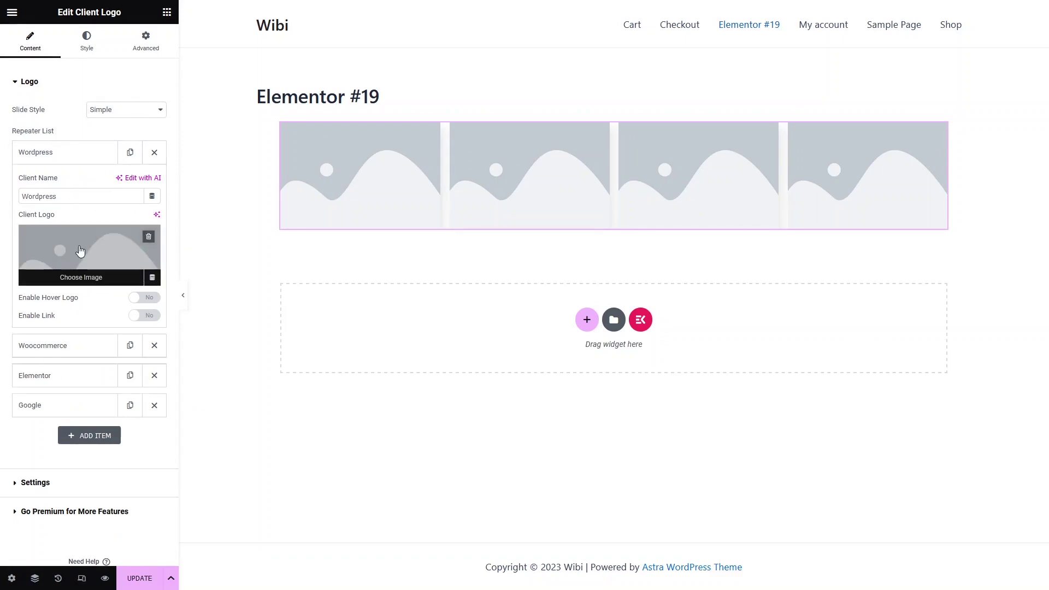
left_click(80, 251)
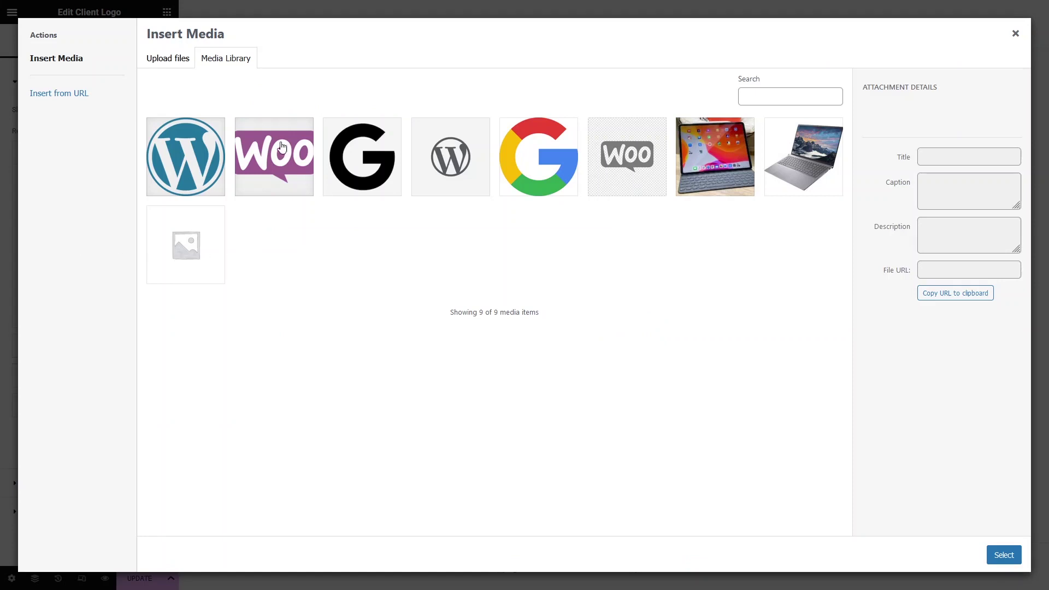
left_click(450, 160)
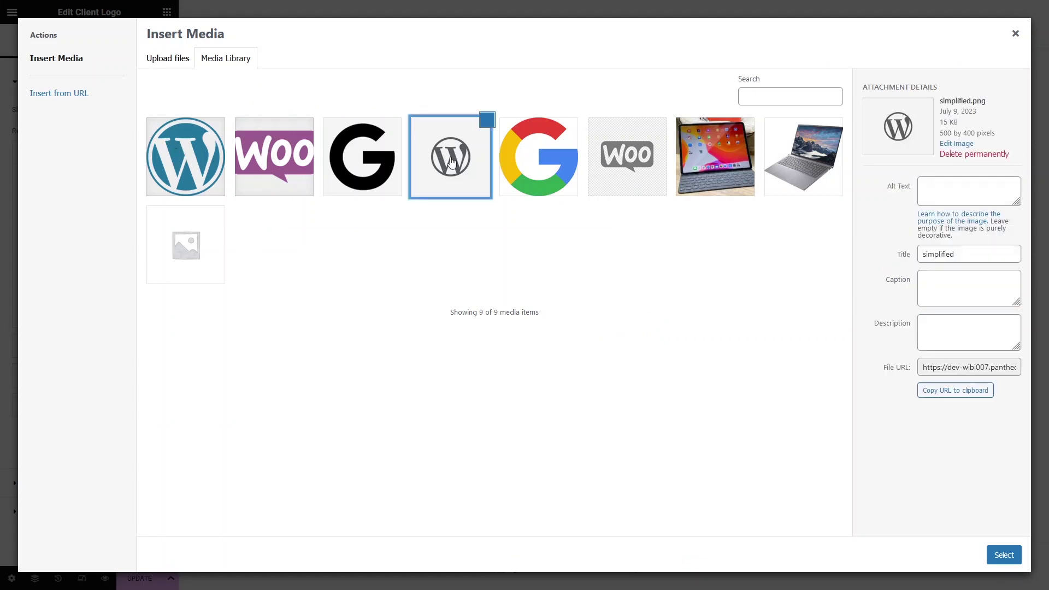
left_click(1004, 555)
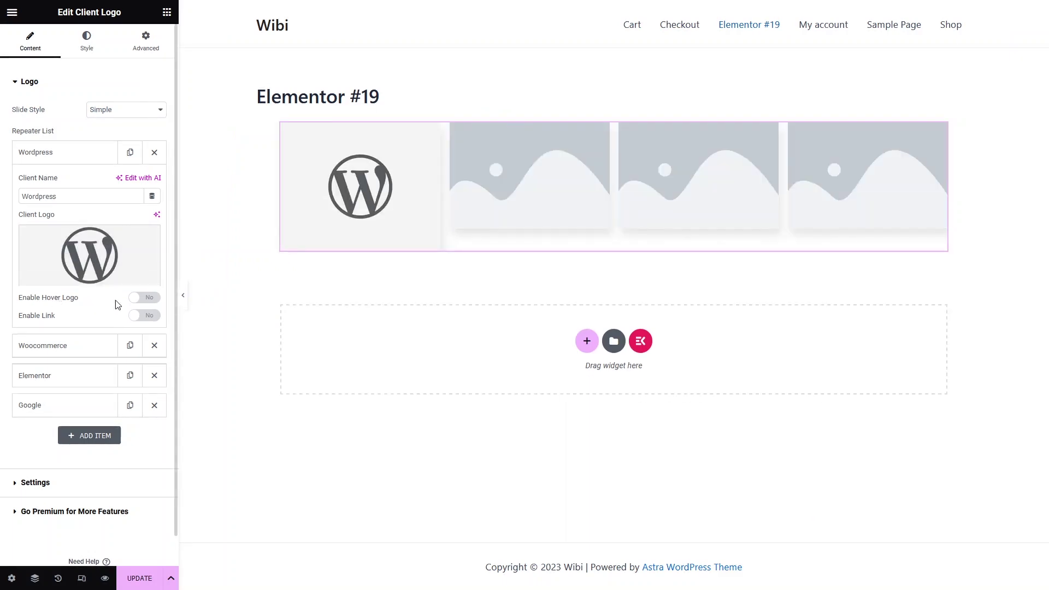
- Enable the hover logo for the Wordpress item and set it to the blue image WordPress_blue_logo.svg_.png
left_click(143, 297)
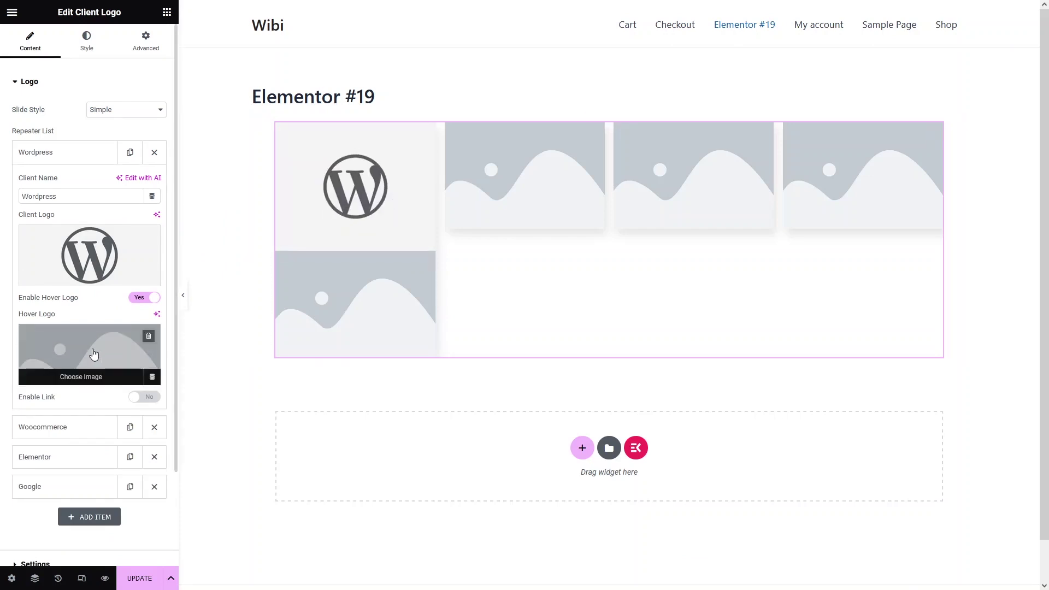
left_click(94, 355)
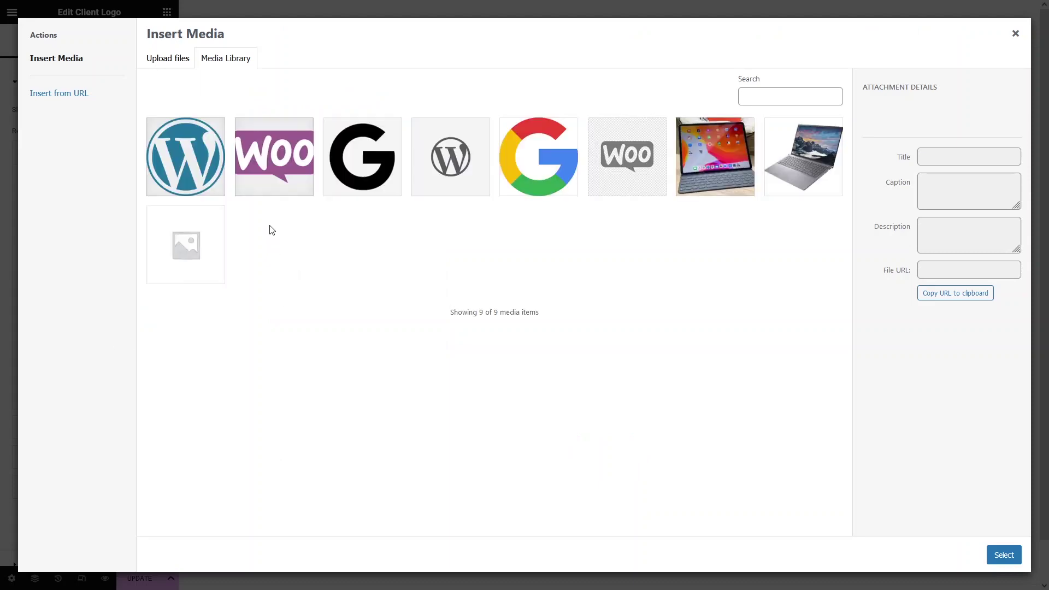
left_click(198, 178)
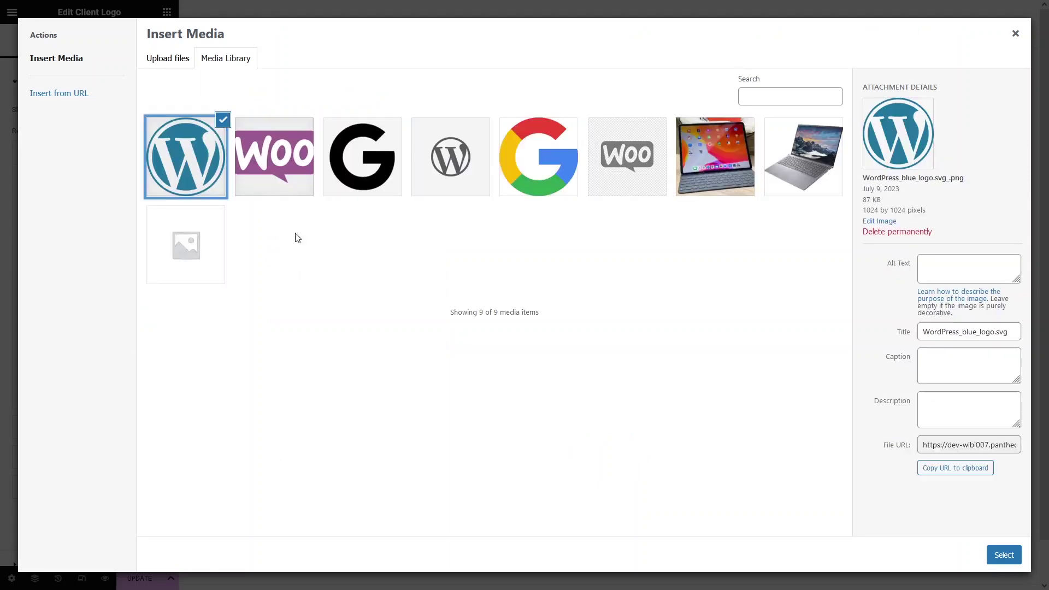
left_click(1003, 555)
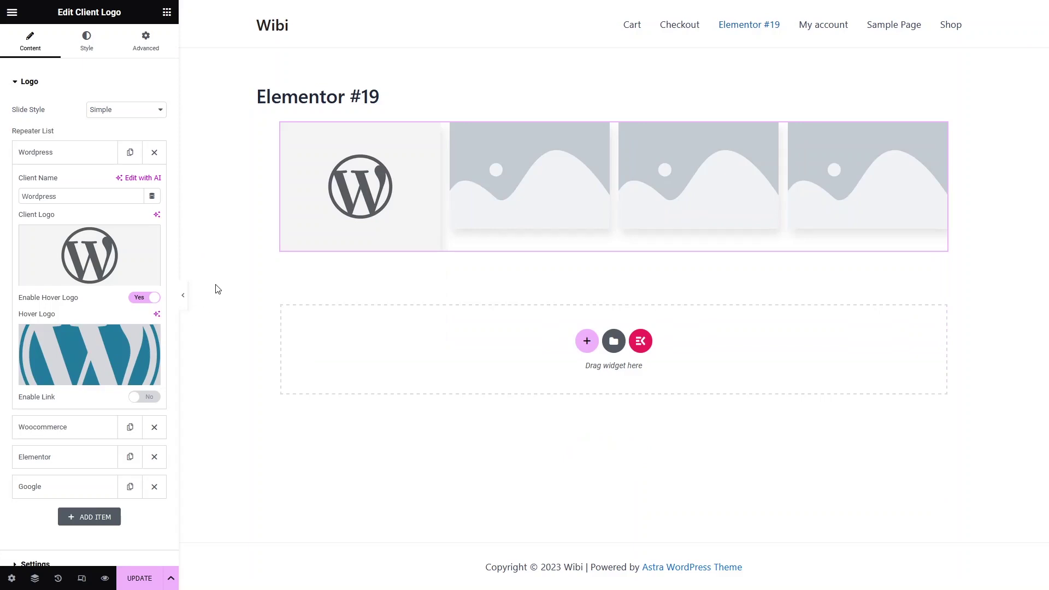
mouse_move(300, 237)
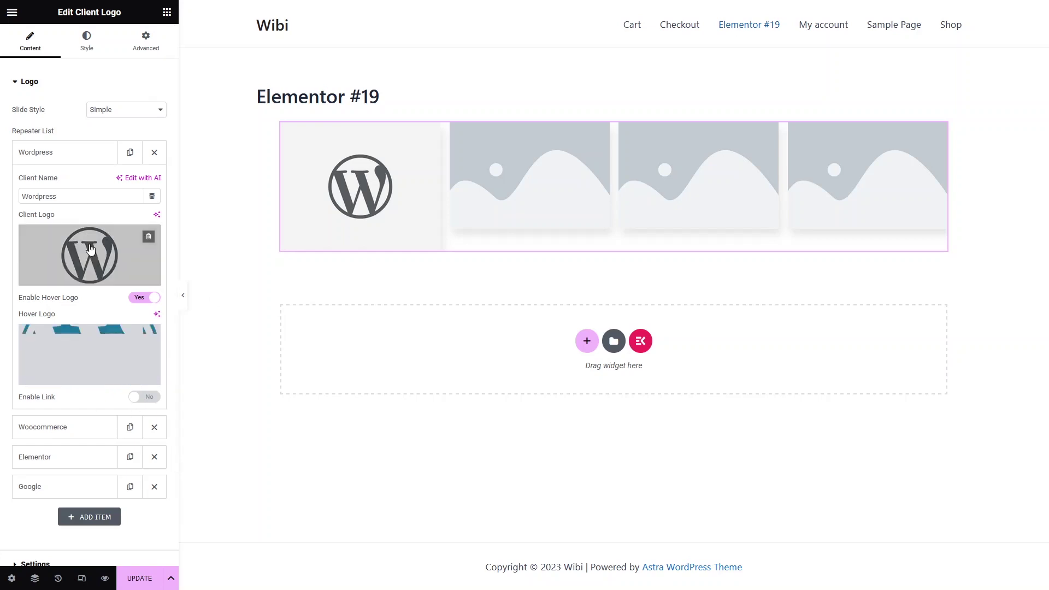
- Expand the Woocommerce item in the logo list and open the image chooser for its client logo
left_click(84, 424)
mouse_move(122, 285)
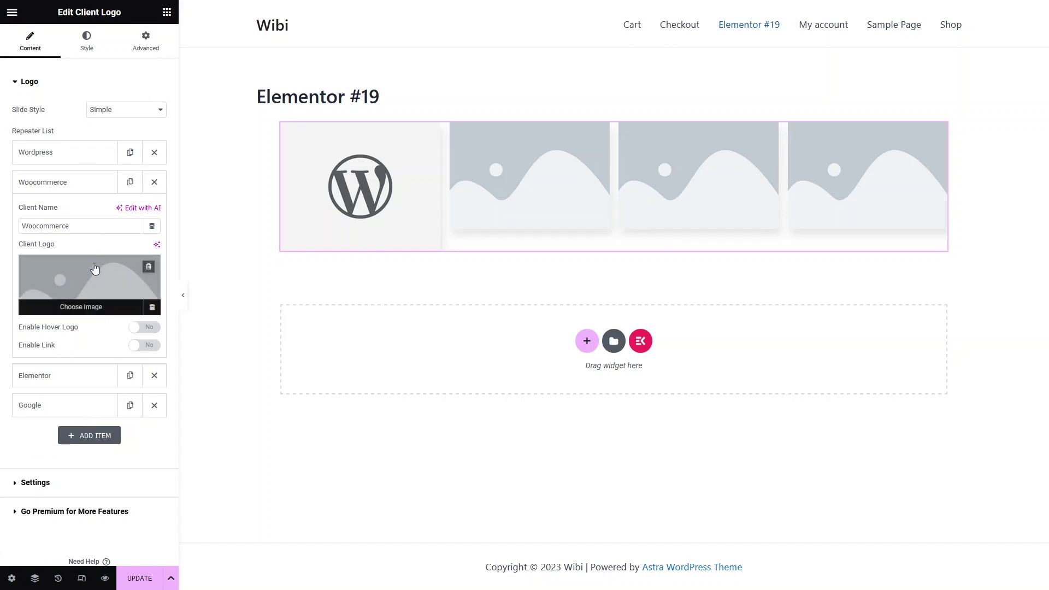
left_click(96, 278)
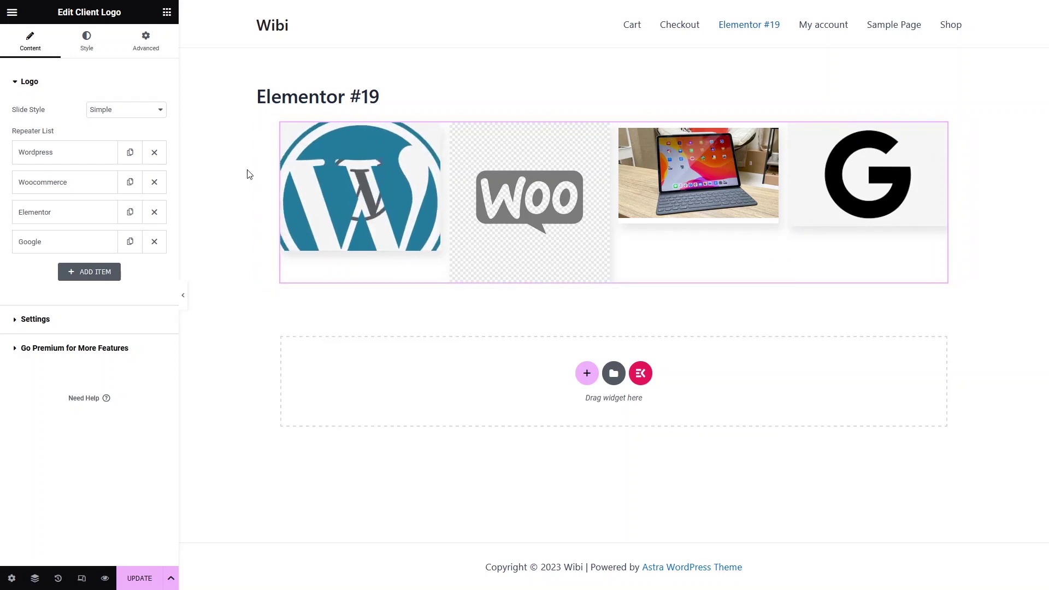
- Try the Banner slide style for the client logos and switch back to Simple
left_click_drag(44, 114, 8, 112)
left_click(147, 116)
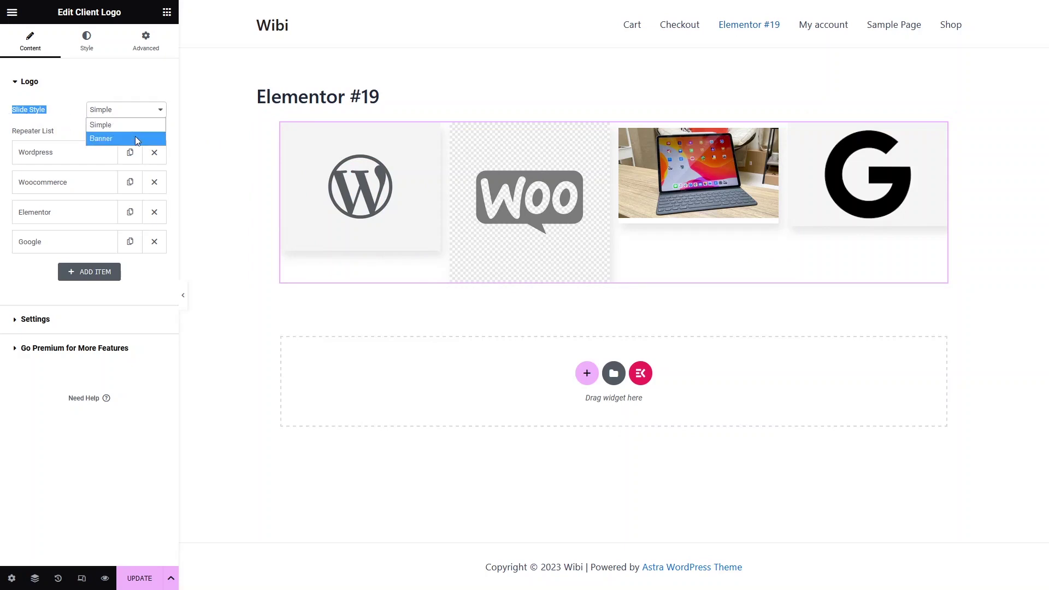
left_click(136, 140)
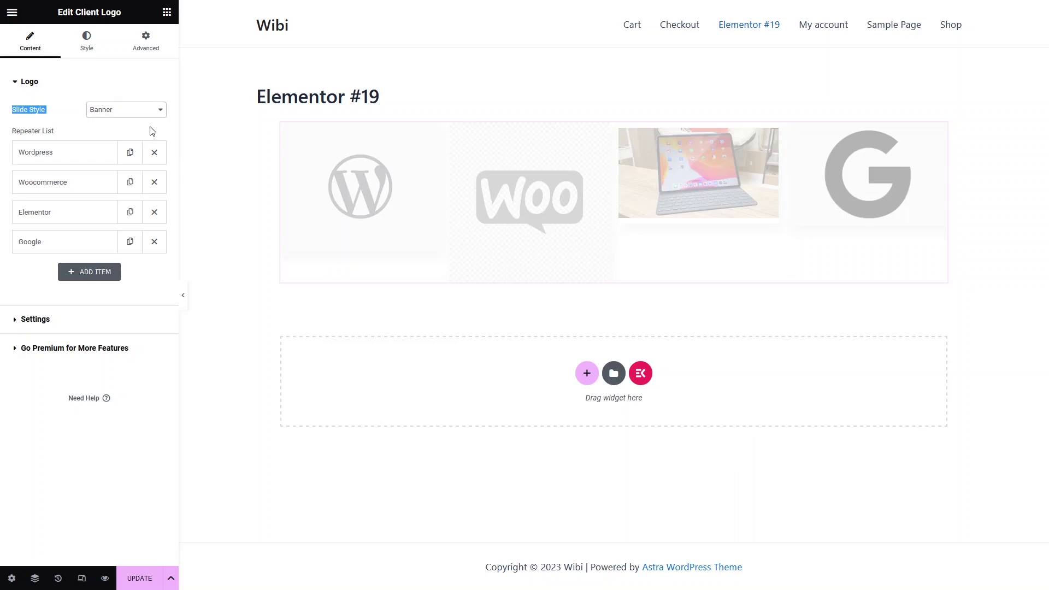
left_click(158, 111)
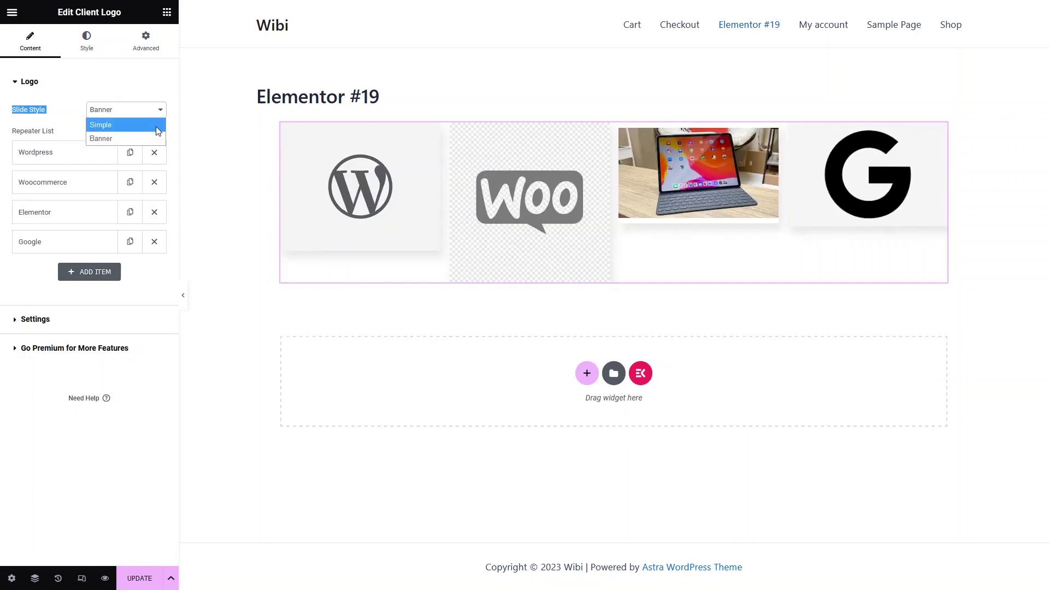
left_click(161, 125)
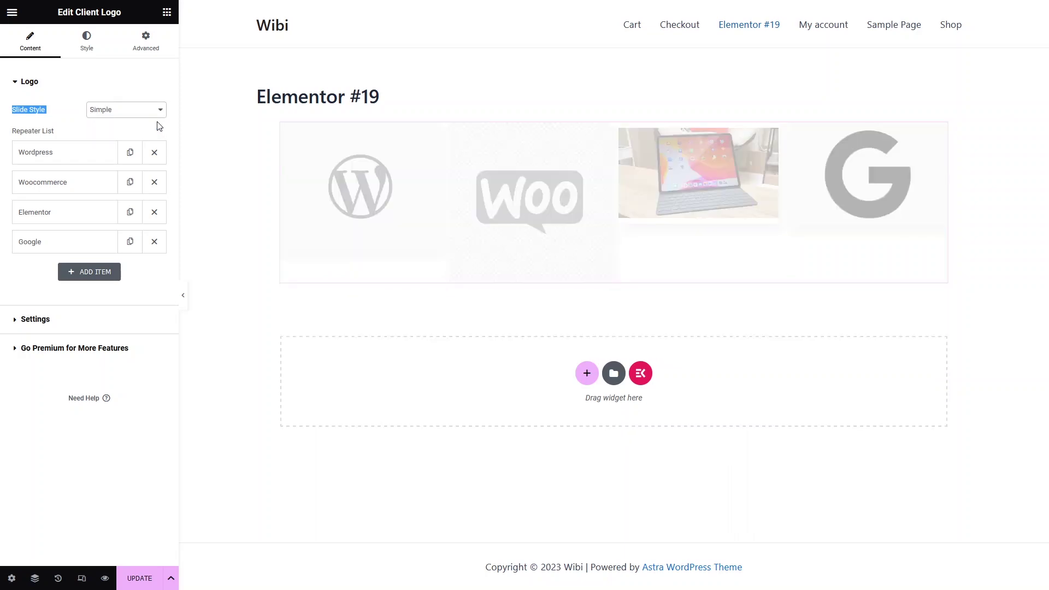
- Try a left-right spacing of 28 in the slider settings and return it to 15
left_click(57, 321)
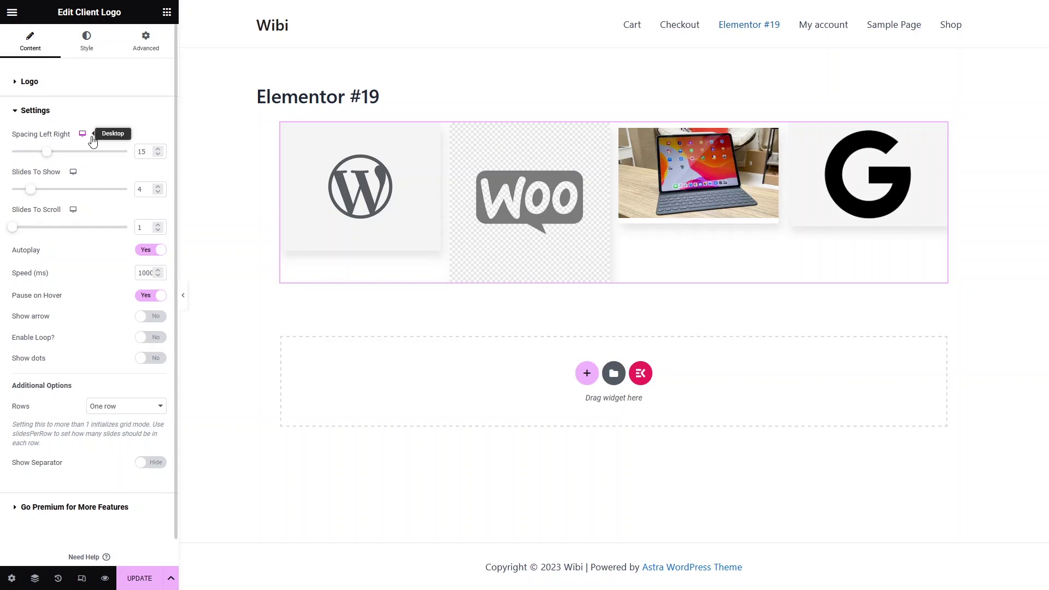
left_click_drag(48, 155, 81, 156)
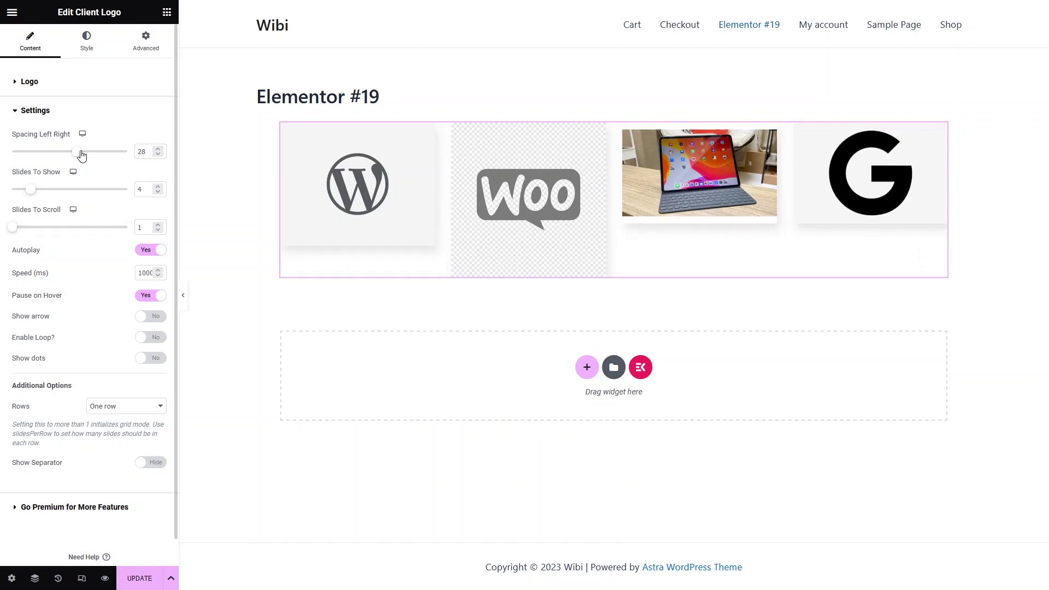
left_click_drag(81, 156, 53, 173)
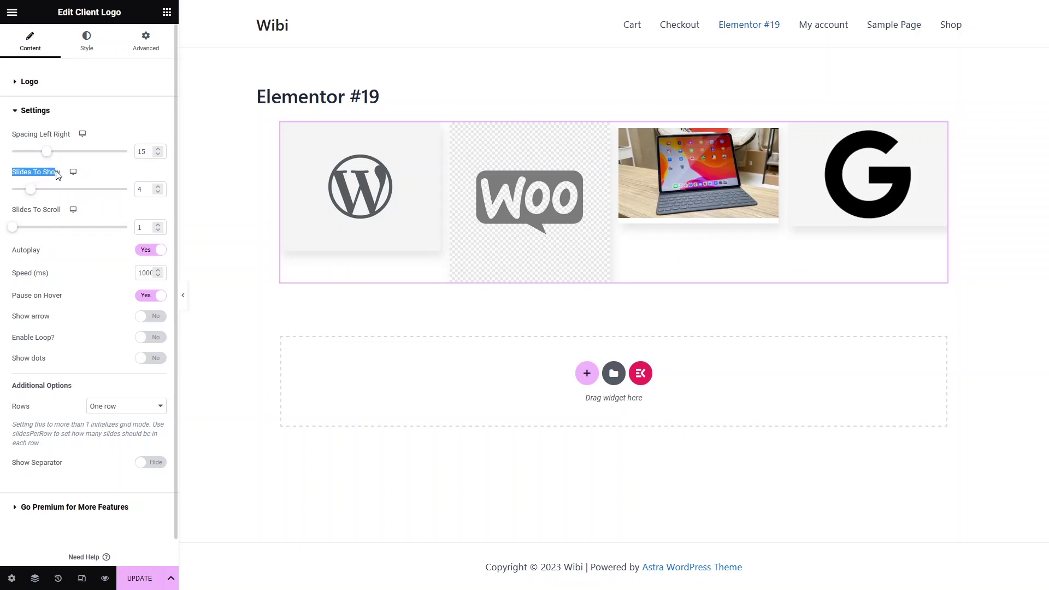
- Set the number of slides to show to 3, trying 2 along the way
left_click(159, 192)
left_click(158, 192)
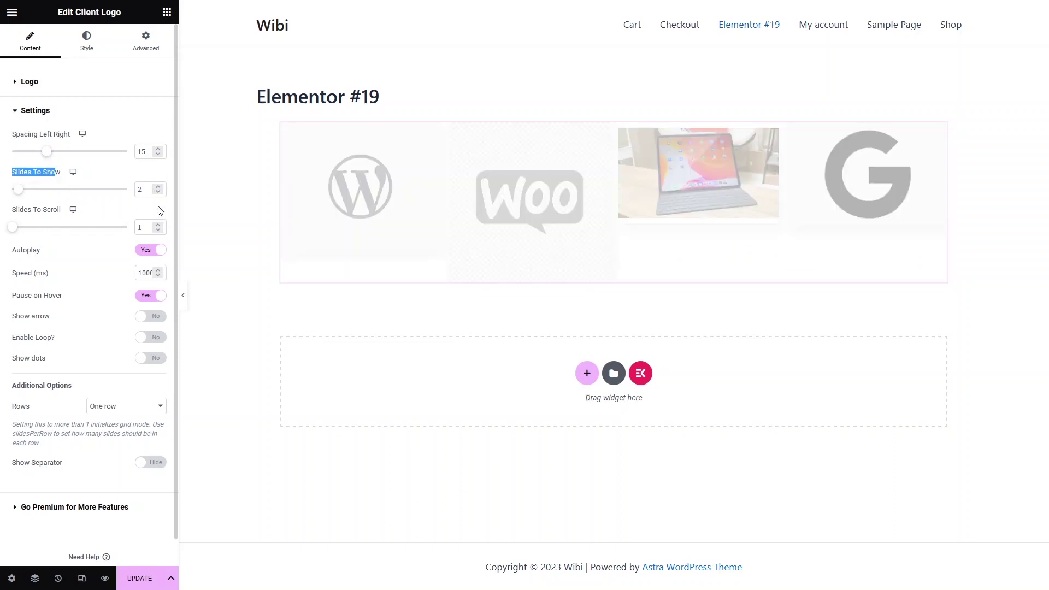
left_click(160, 211)
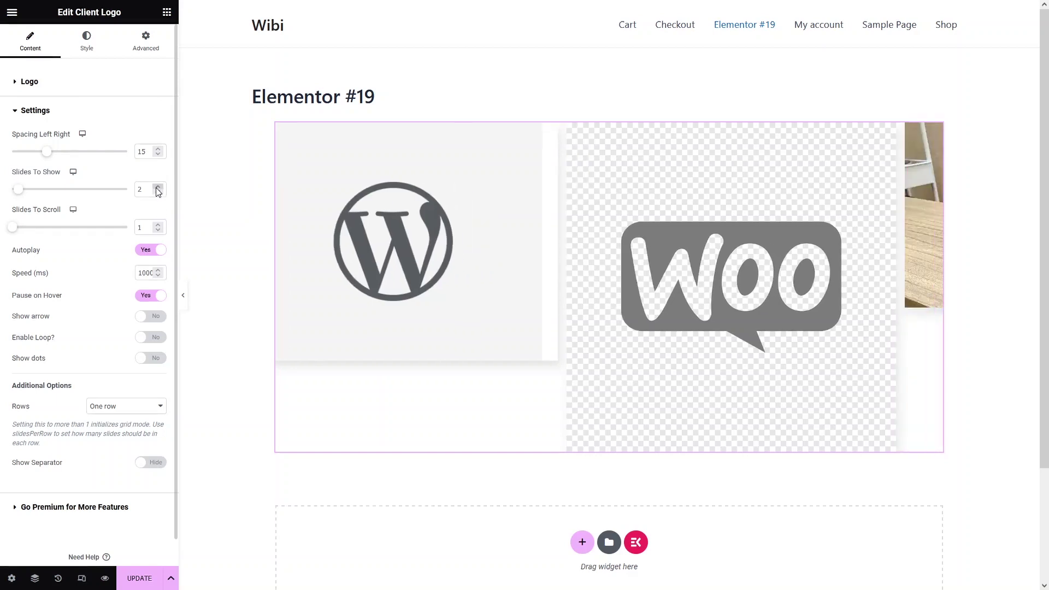
left_click(158, 186)
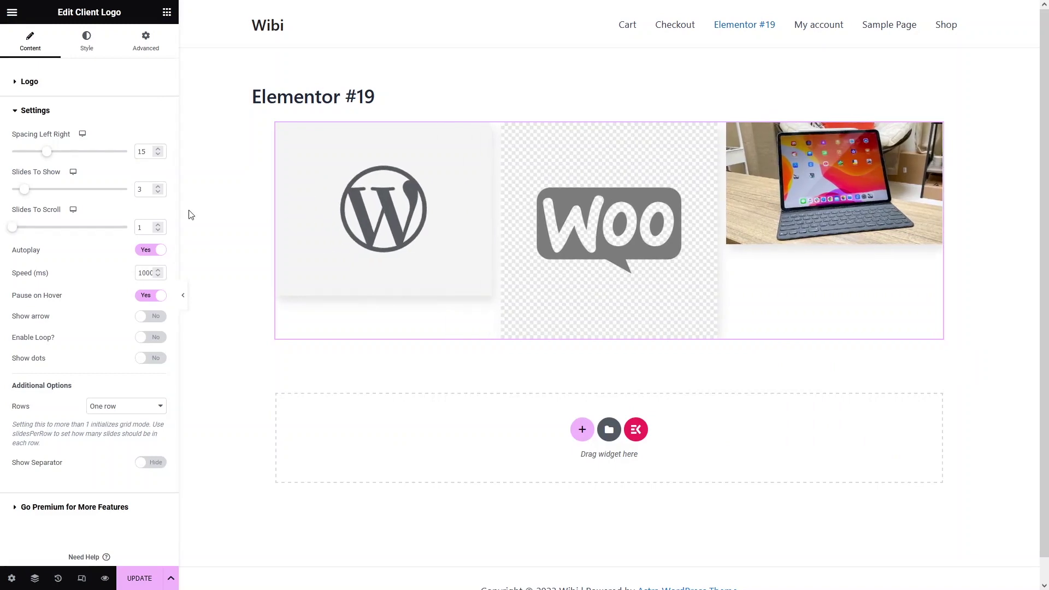
- Try setting the slides to scroll to 3 and return the value to 1
left_click(157, 224)
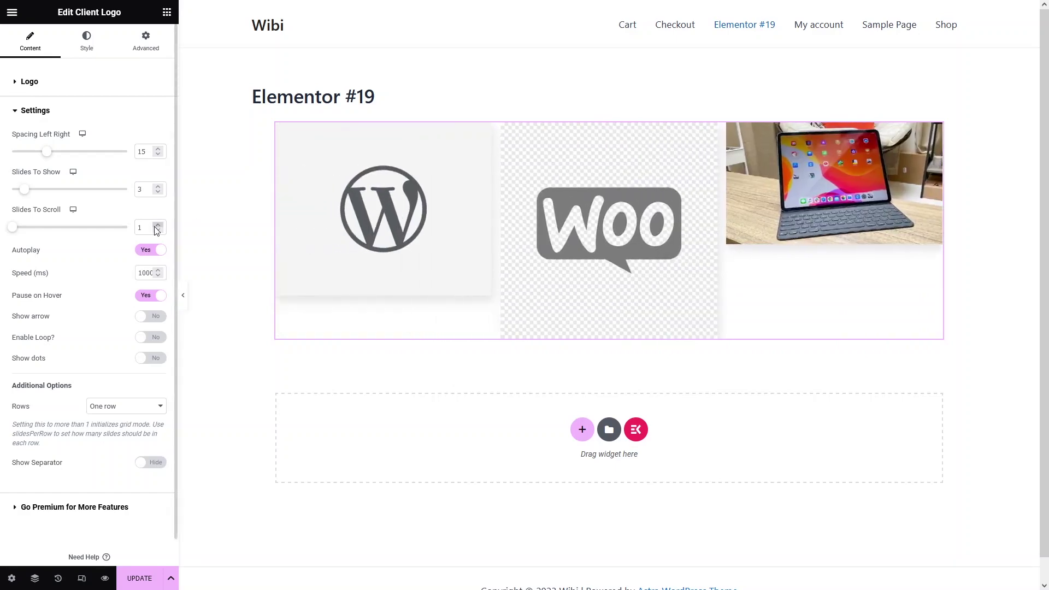
left_click(157, 224)
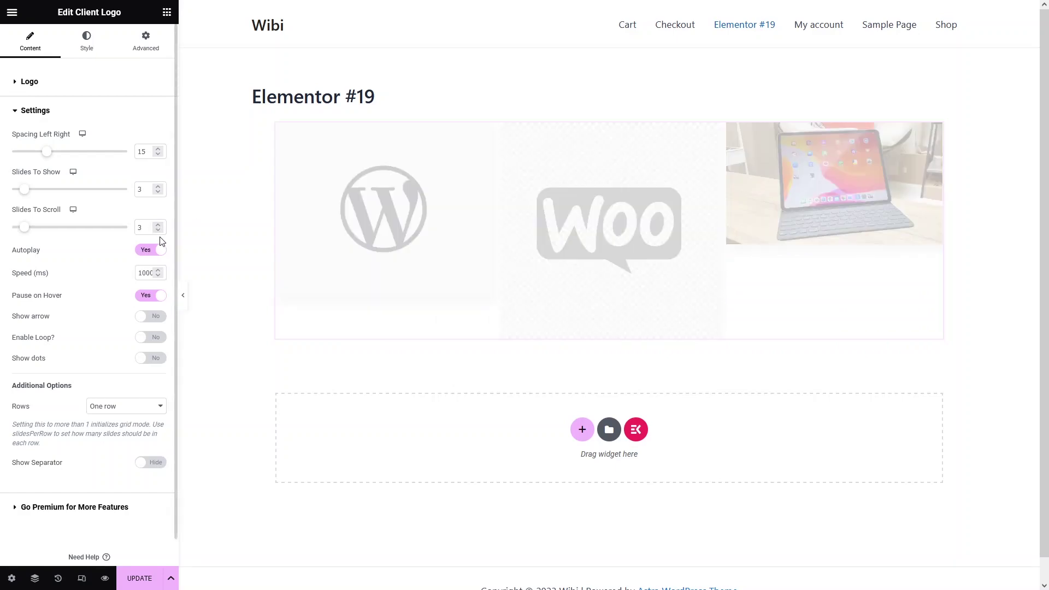
double_click(157, 230)
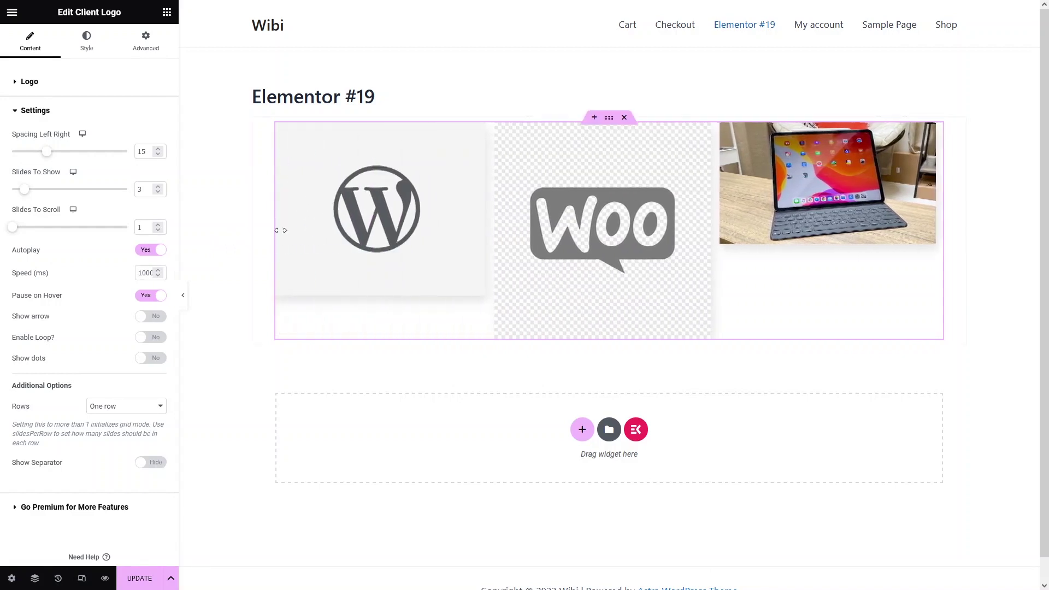
- Turn autoplay off and on again, and do the same with the pause-on-hover option
left_click(161, 252)
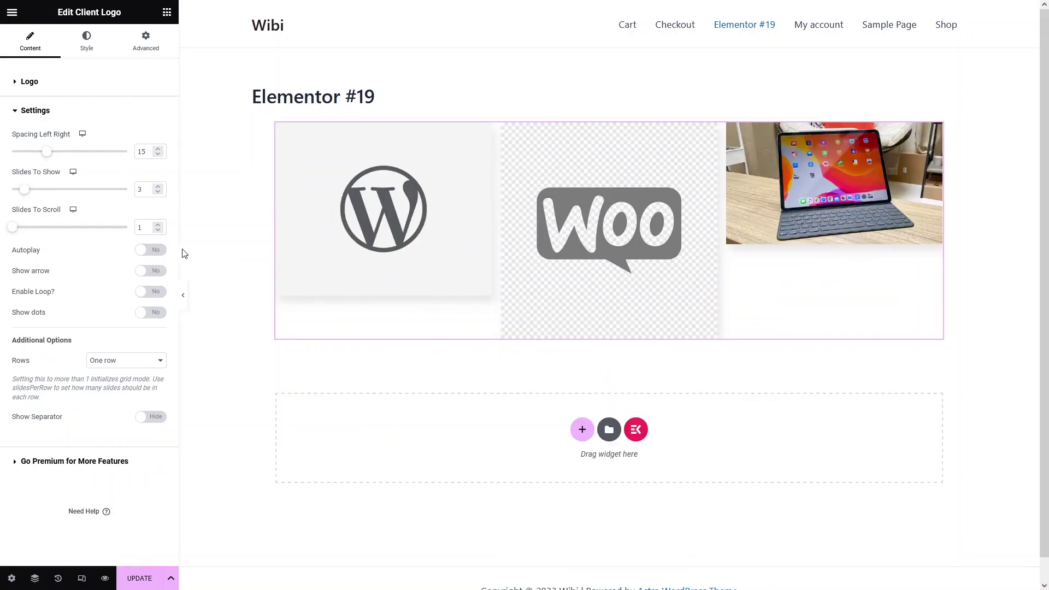
left_click(143, 251)
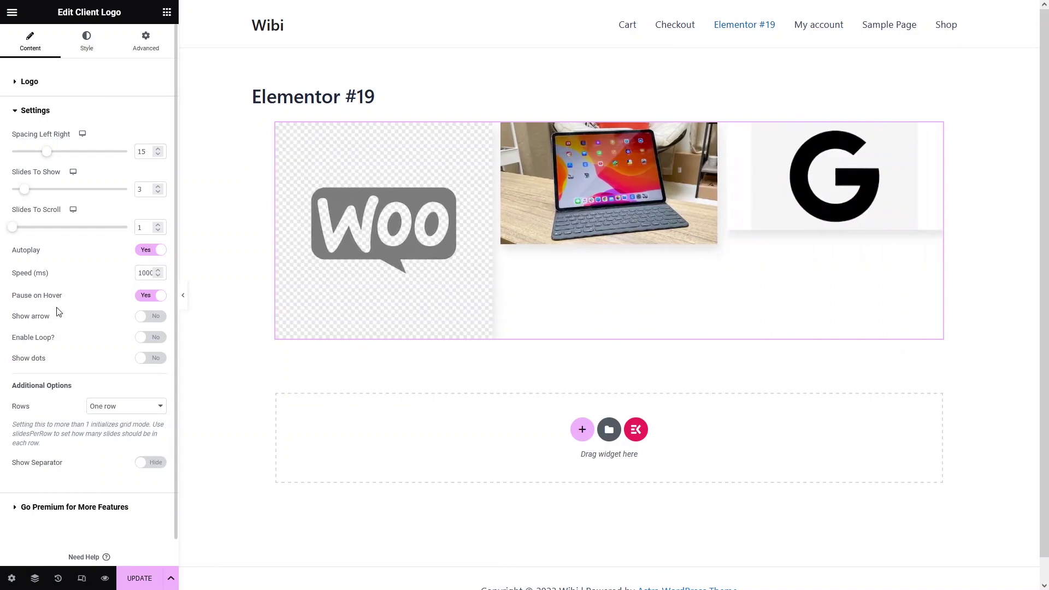
left_click_drag(60, 298, 12, 298)
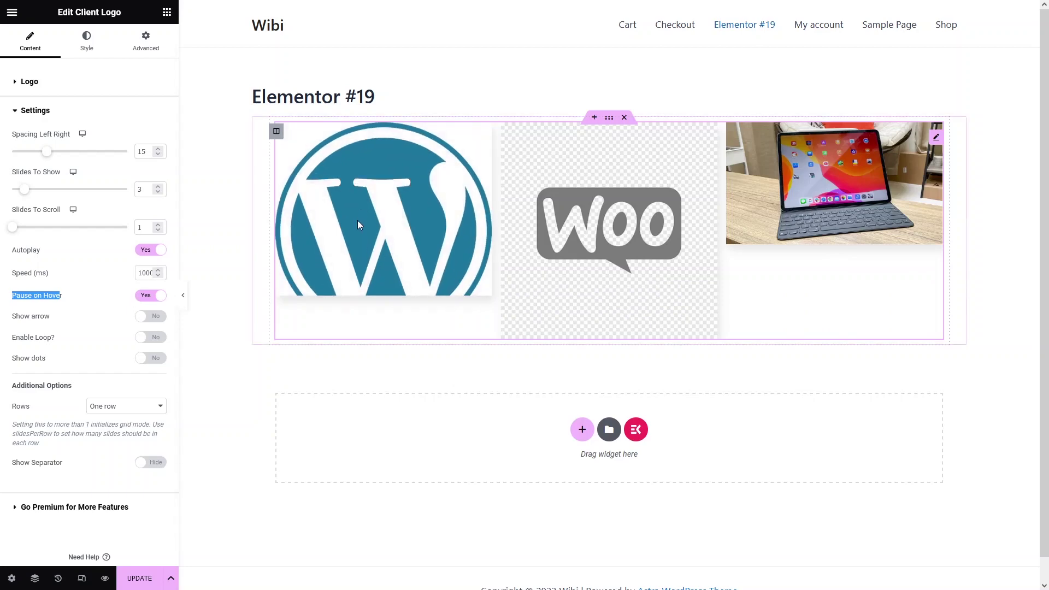
left_click(148, 298)
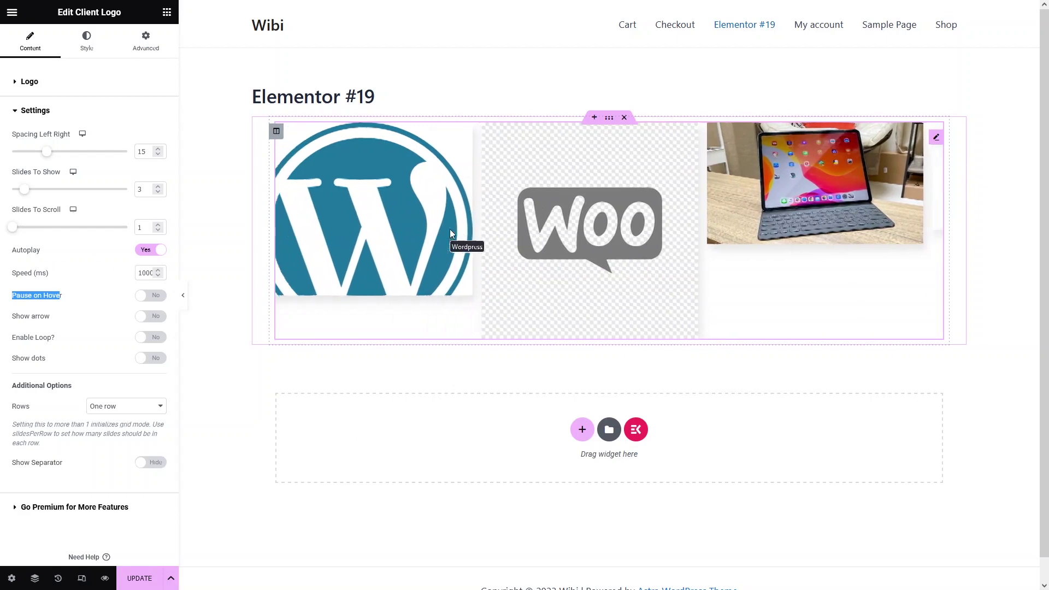
left_click(150, 296)
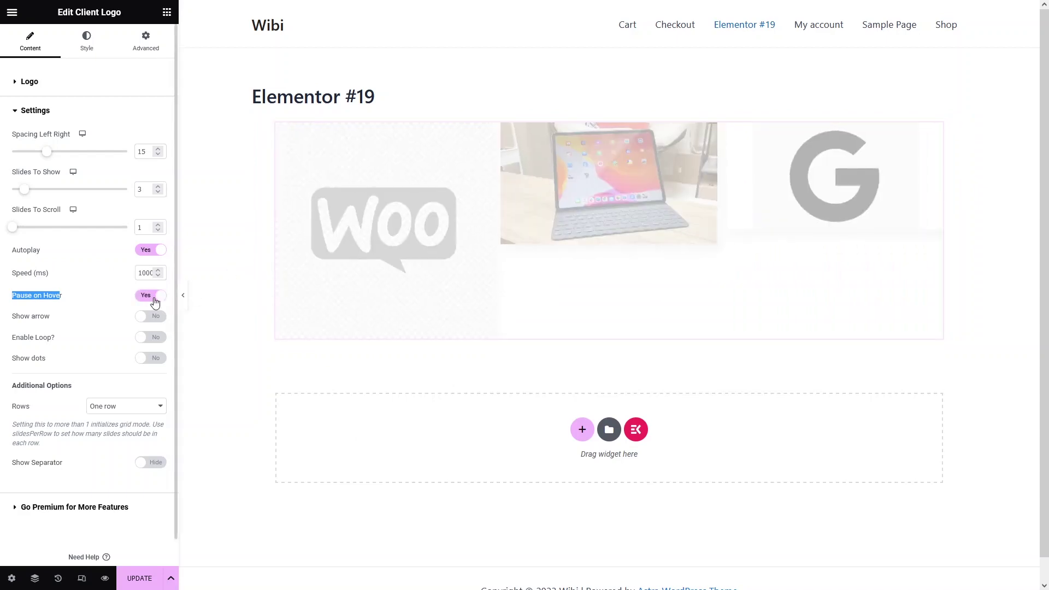
- Enable looping for the logo slider, and try out its arrows and dots, leaving both switched off
left_click(151, 317)
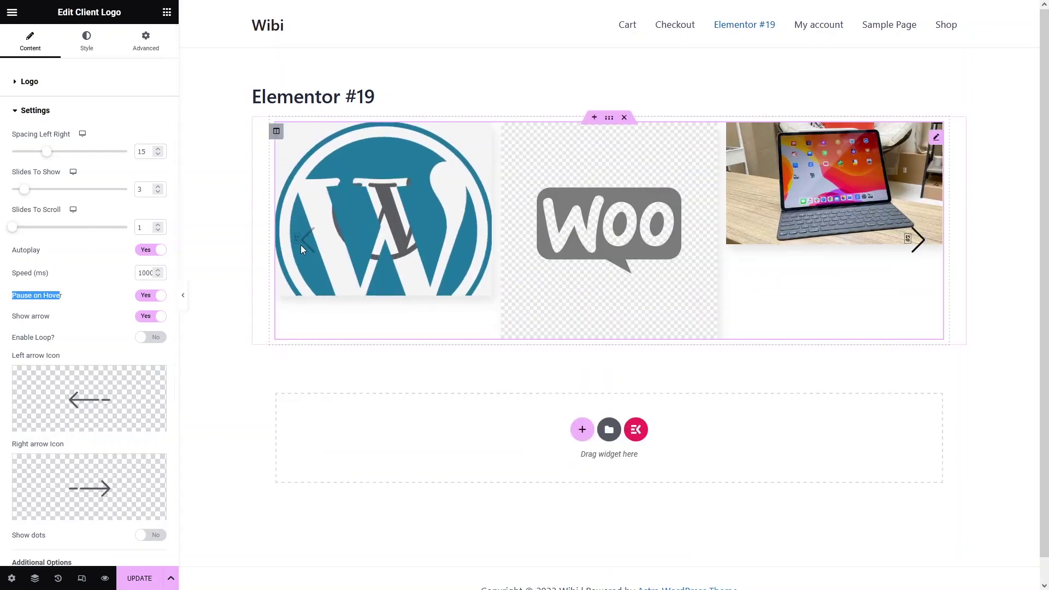
left_click(151, 316)
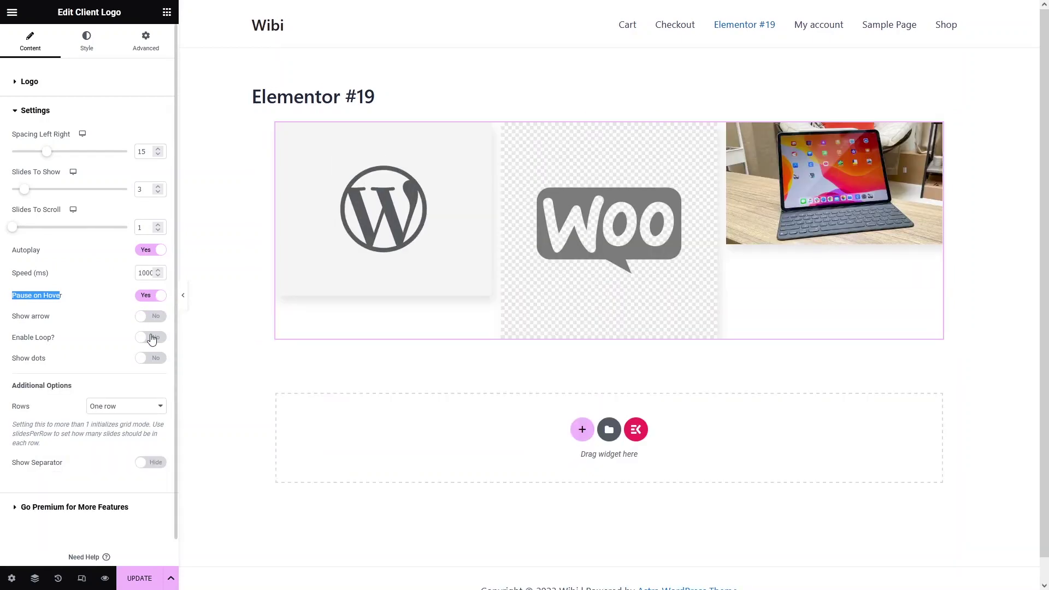
left_click(151, 338)
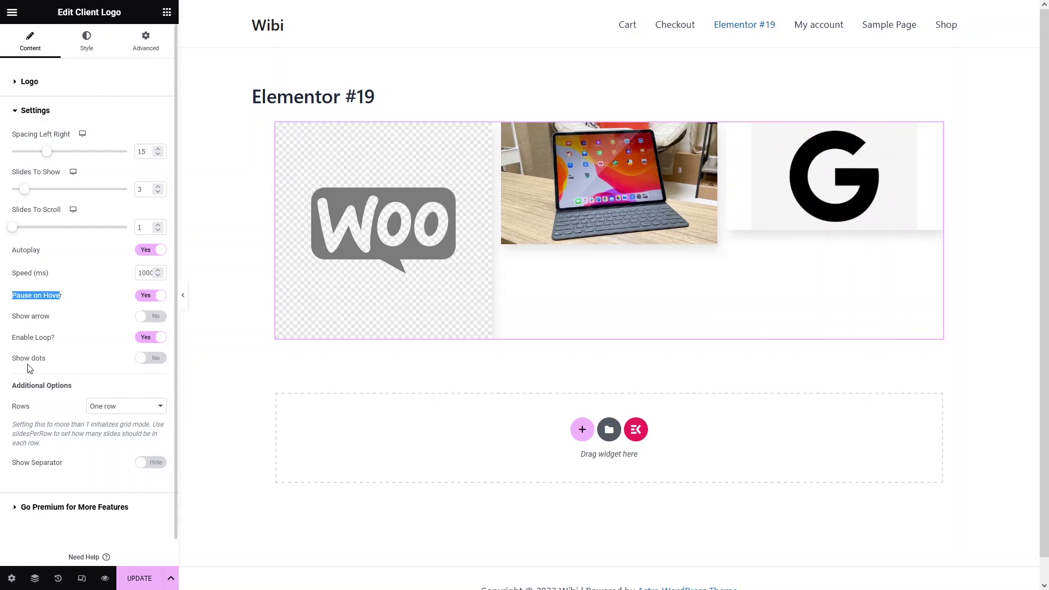
left_click(151, 358)
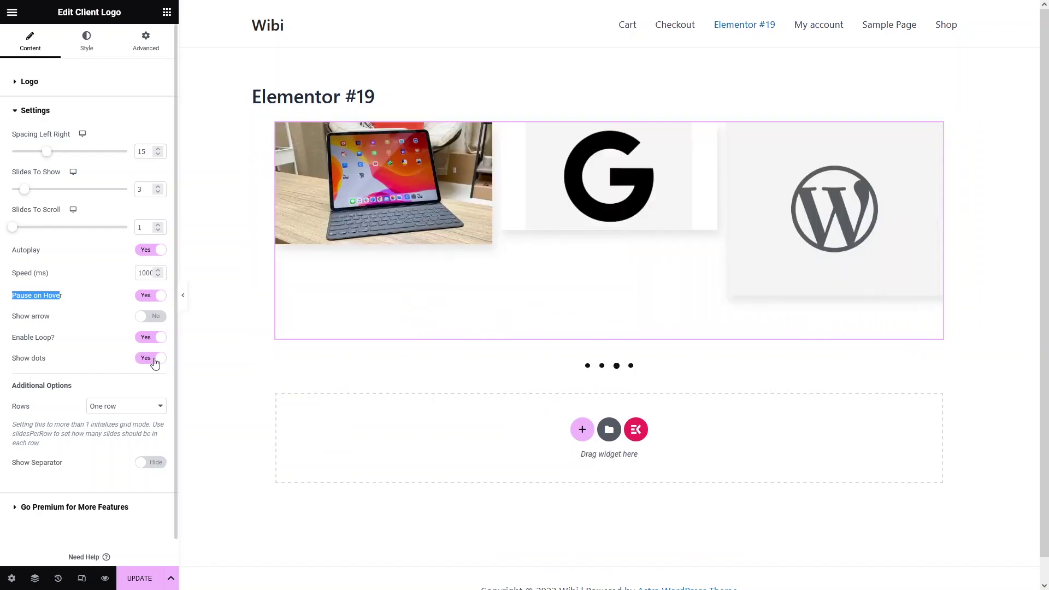
left_click(156, 359)
- Try the Two row layout for the logos and switch the rows back to One row
scroll(27, 372, "down", 1)
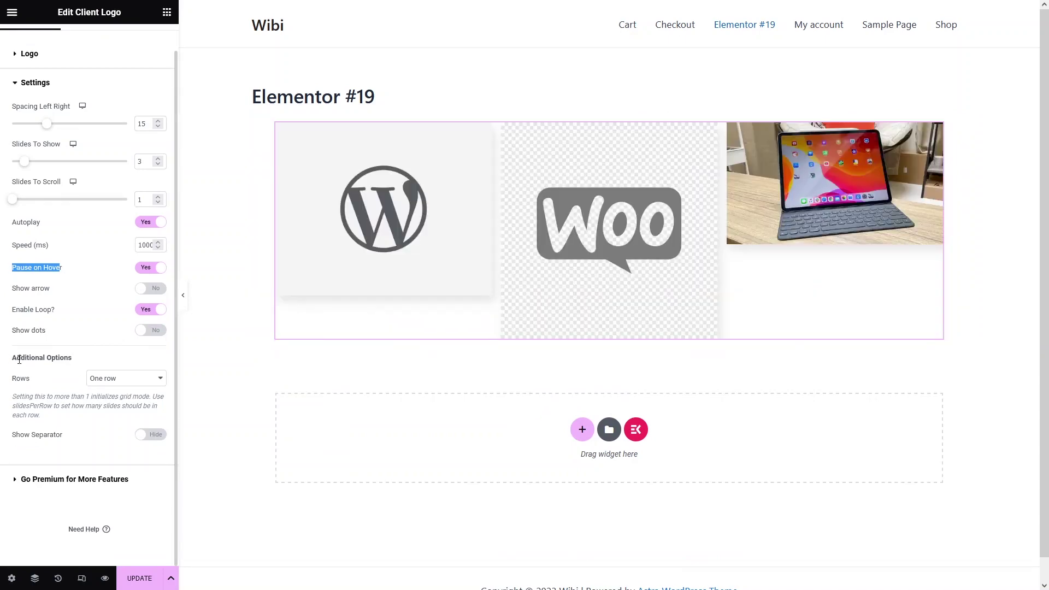
left_click(150, 384)
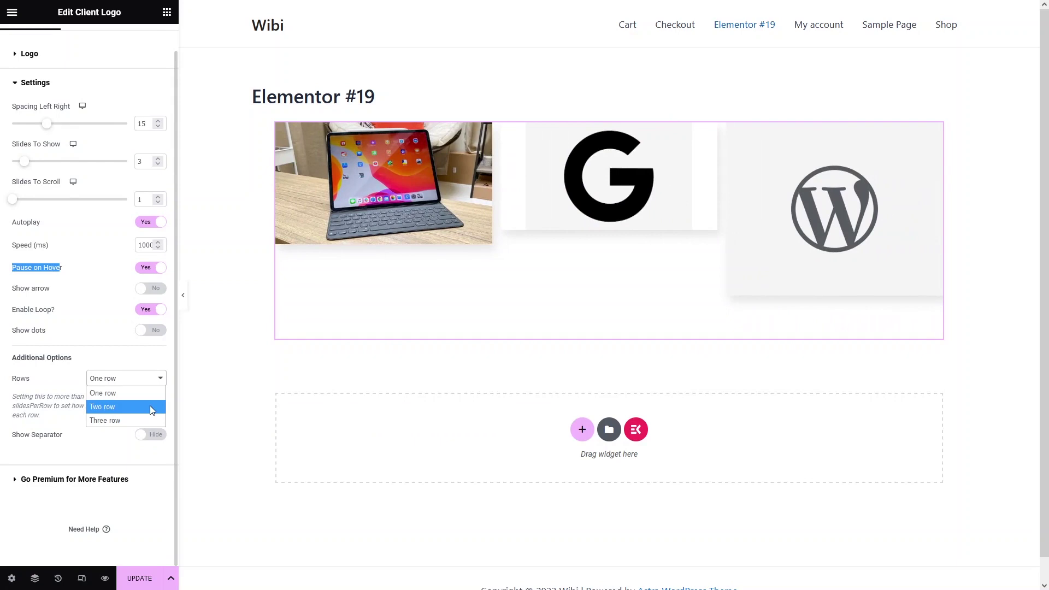
left_click(152, 408)
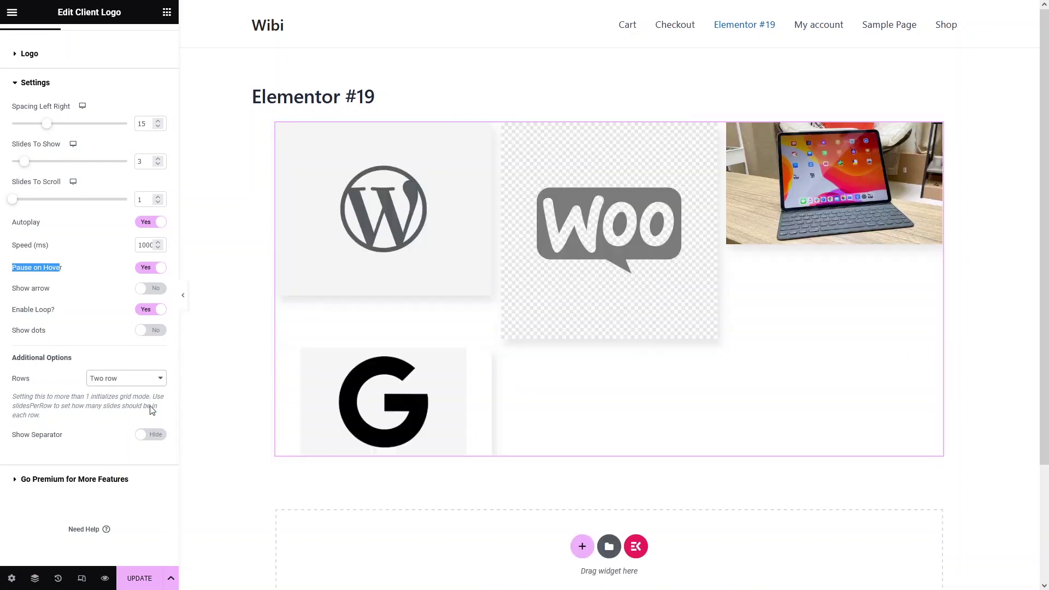
left_click(143, 382)
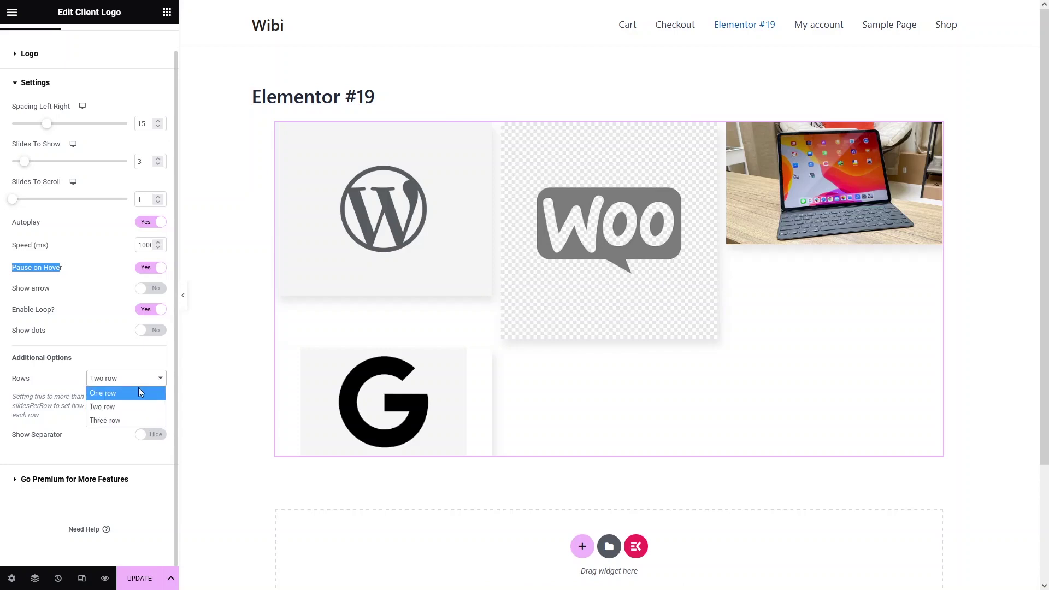
left_click(133, 392)
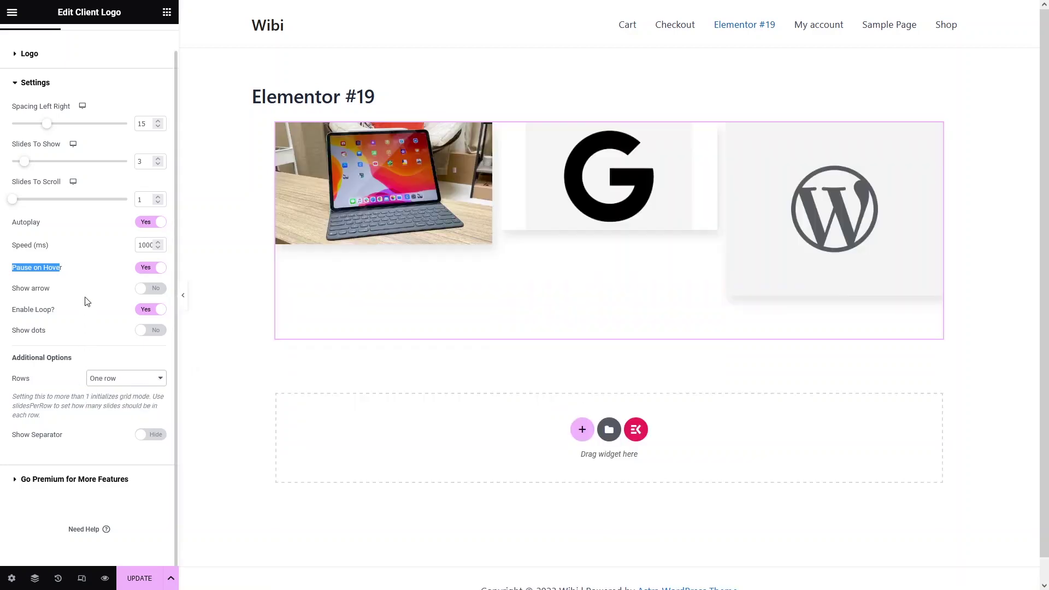
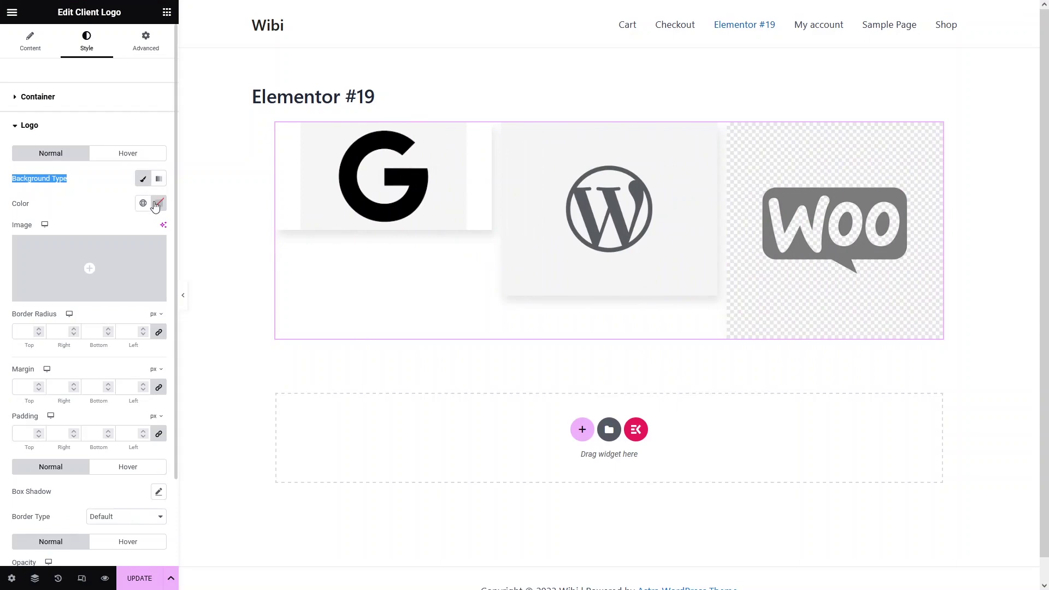
- Try red shades up to #F90000 as the logos' normal background color and reset the color to its default
left_click(158, 255)
left_click(243, 253)
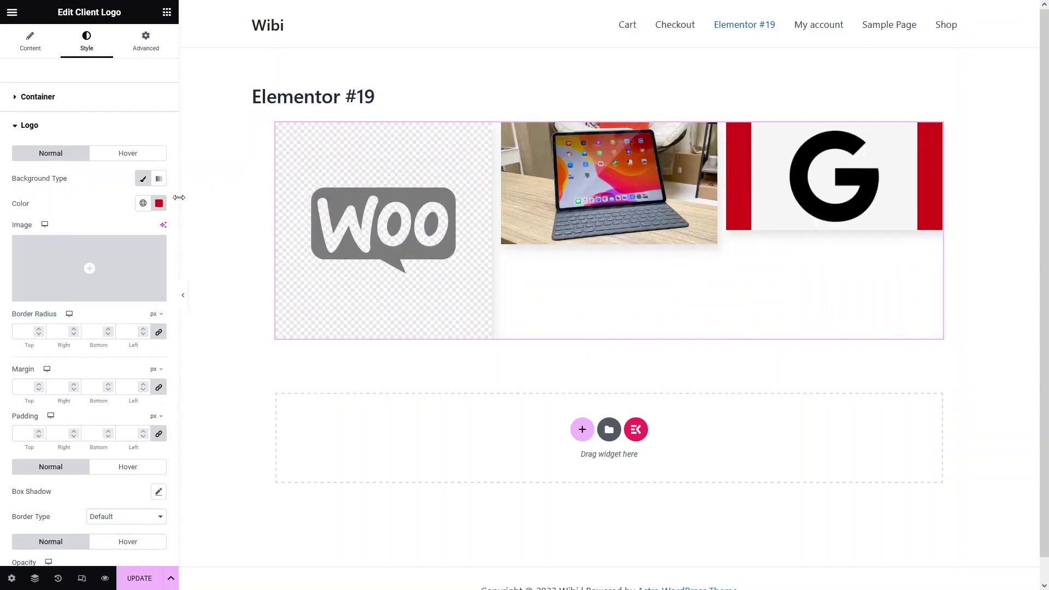
left_click(159, 203)
left_click(204, 314)
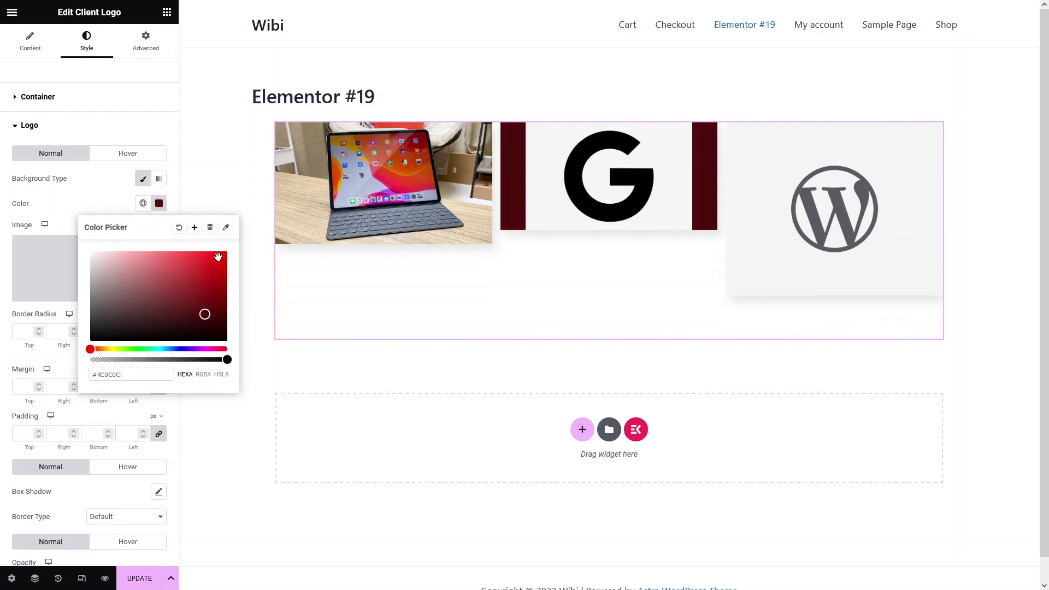
left_click_drag(209, 258, 228, 252)
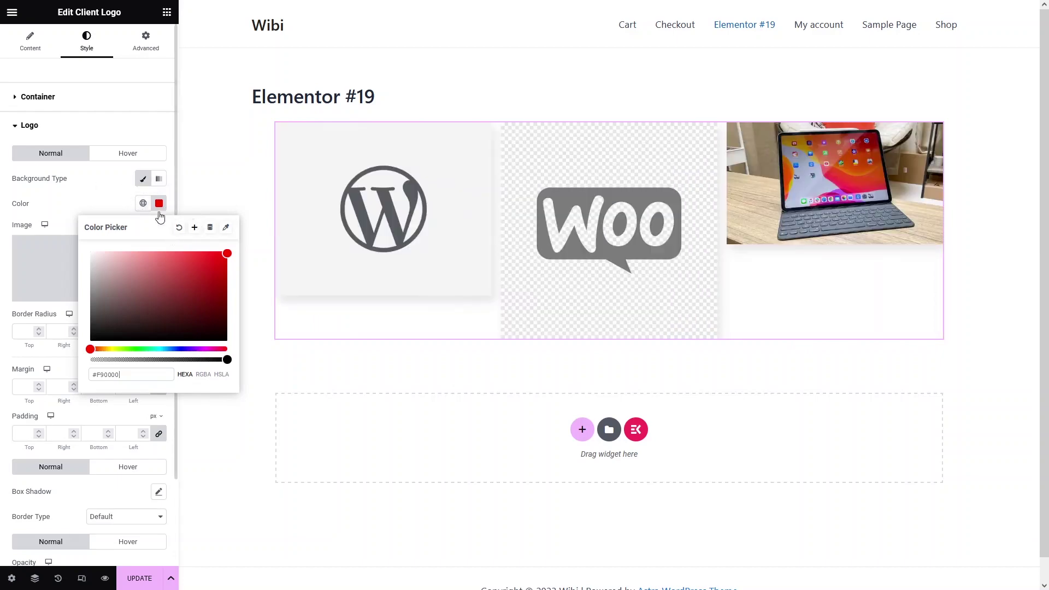
left_click(179, 227)
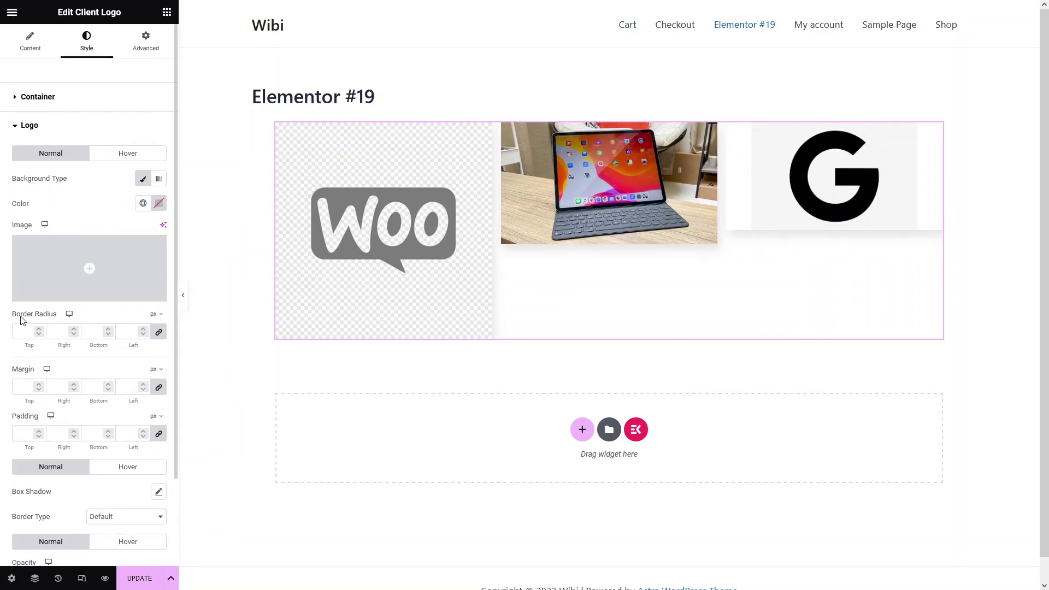
left_click_drag(14, 315, 48, 316)
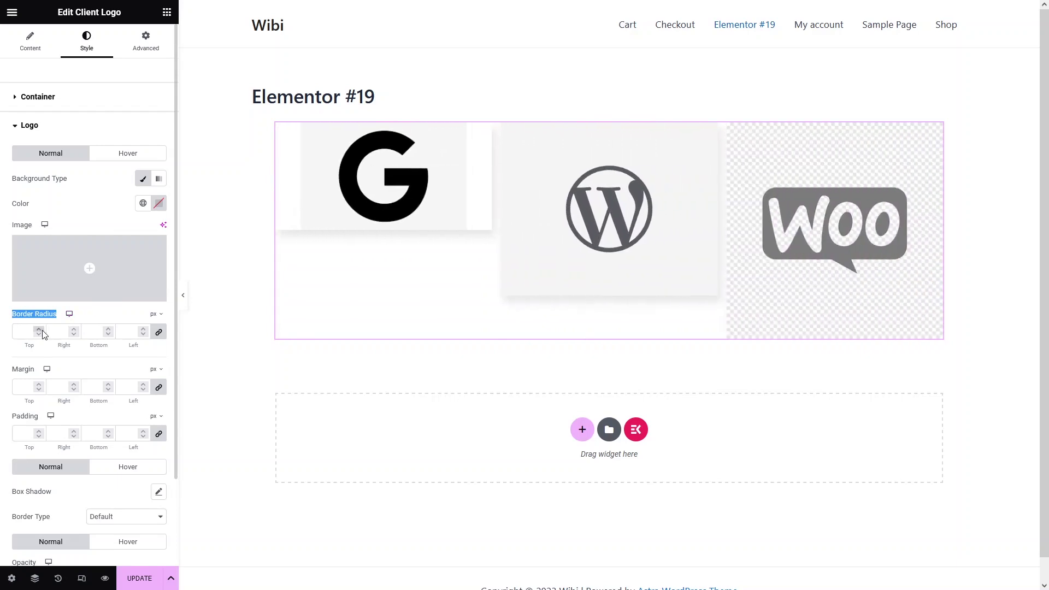
- Try a 29 px border radius on all corners of the logos and set it to 0
scroll(43, 334, "up", 19)
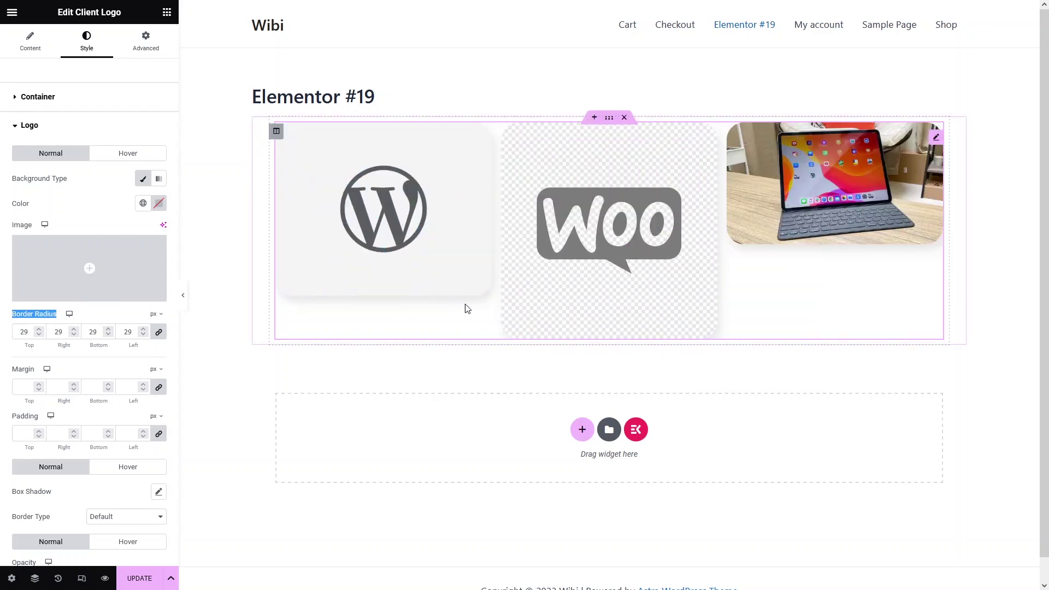
double_click(34, 336)
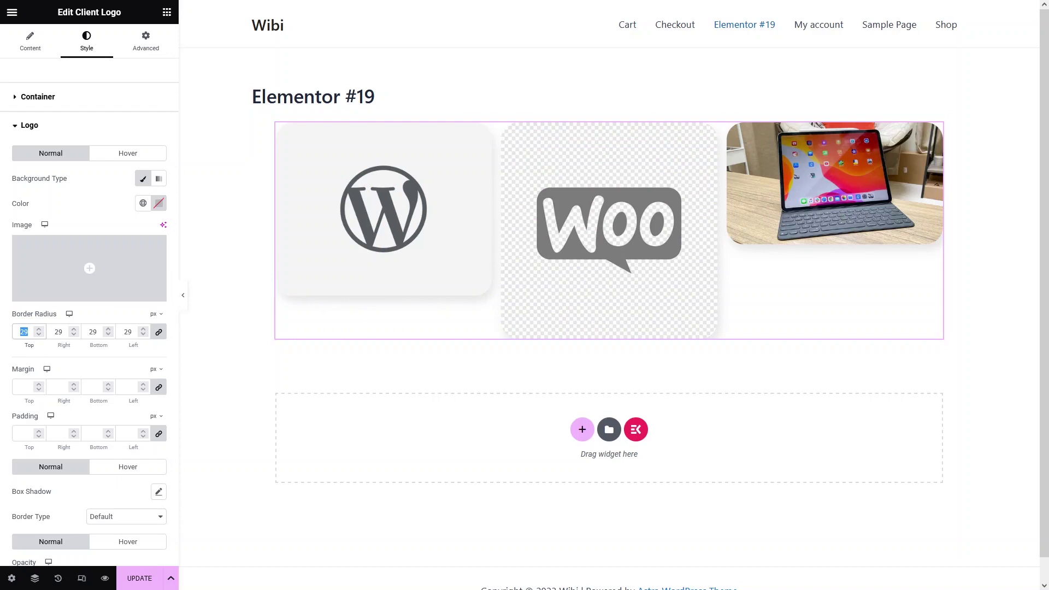
type("0")
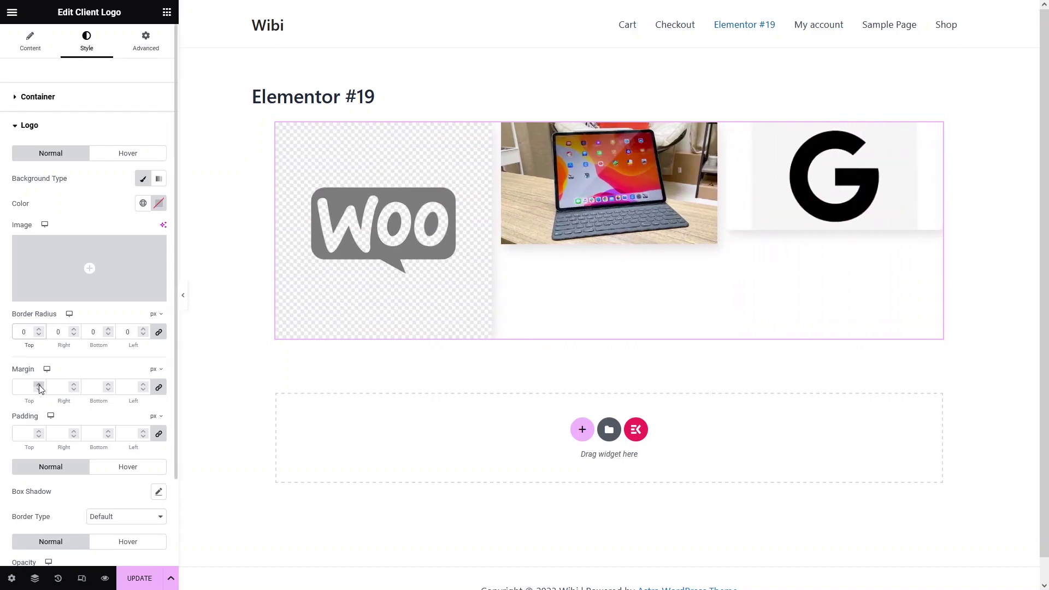
- Set the logos' margin to 11 px on all four sides
left_click(39, 384)
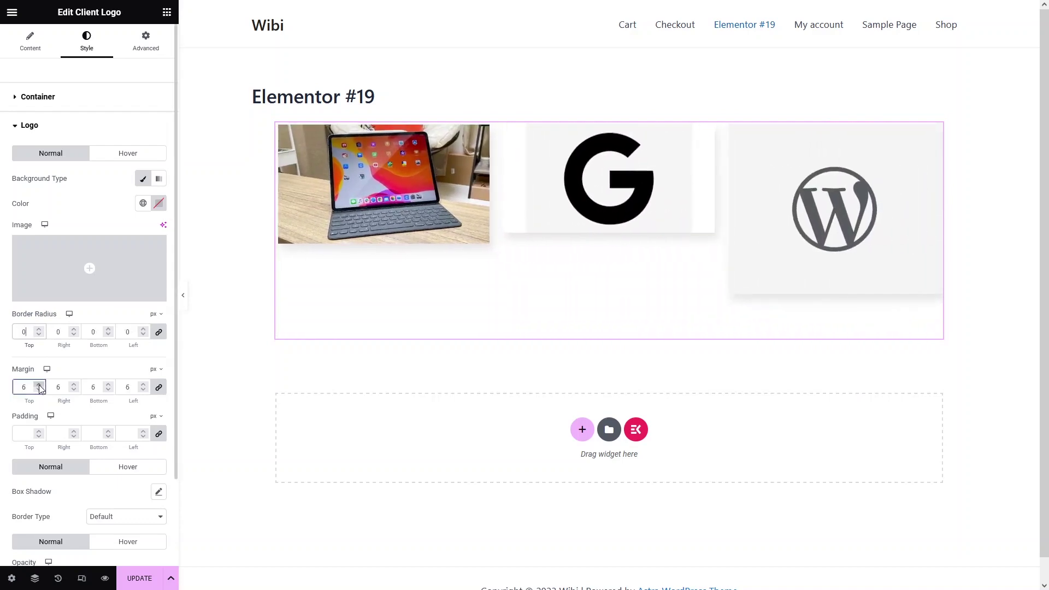
left_click(39, 385)
left_click(38, 385)
- Set the logos' padding to 12 px on all four sides
left_click(39, 431)
left_click(39, 431)
left_click(39, 431)
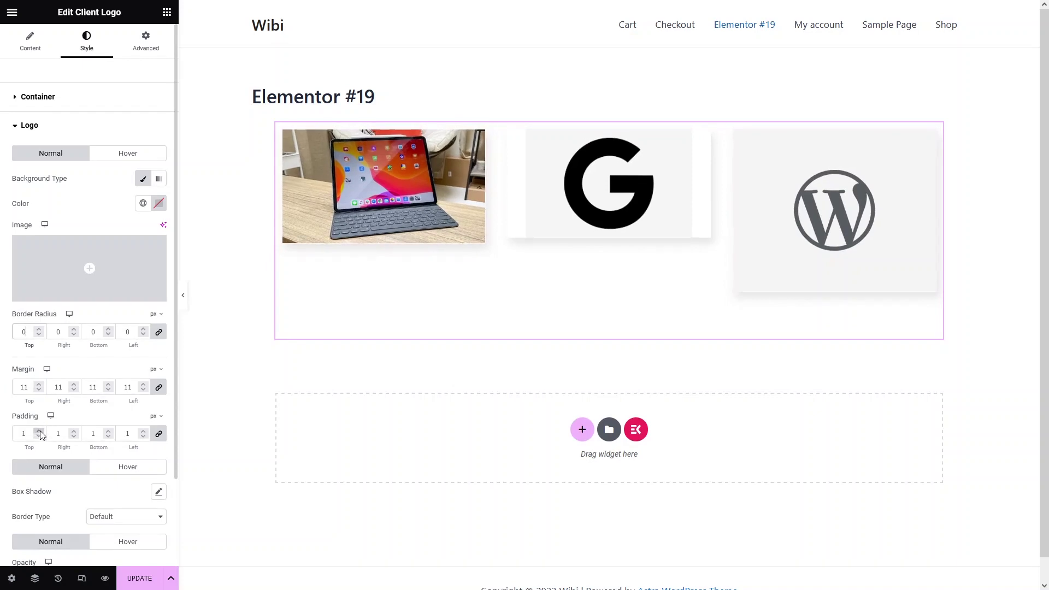
left_click(39, 431)
left_click(39, 431)
left_click(39, 431)
left_click(38, 431)
left_click(39, 431)
left_click(39, 431)
left_click(39, 431)
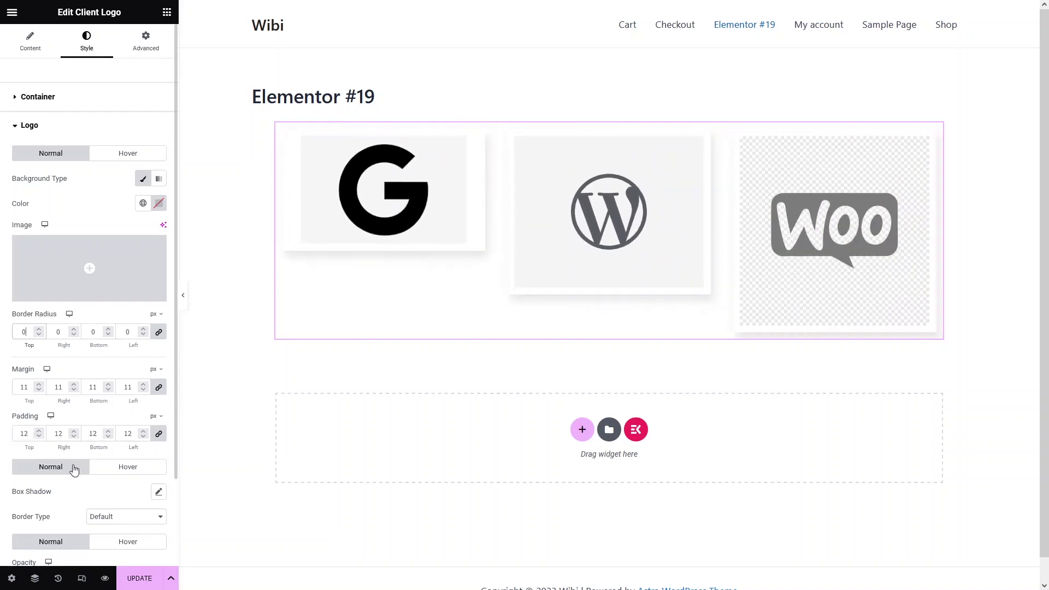
- Try a Solid border type on the logos, return it to Default, and try out the logo opacity
scroll(164, 437, "down", 1)
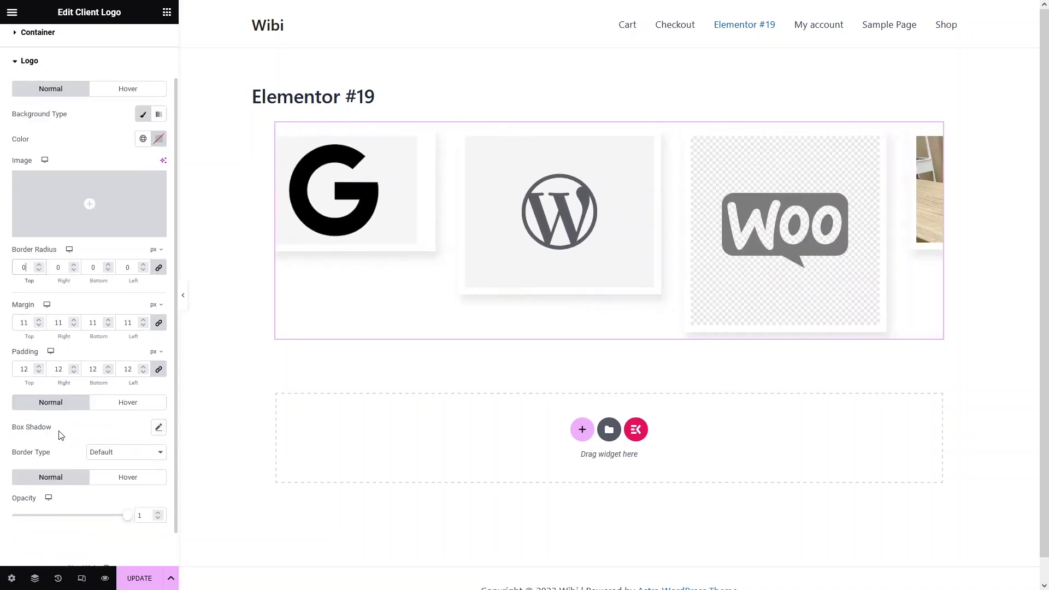
left_click(115, 453)
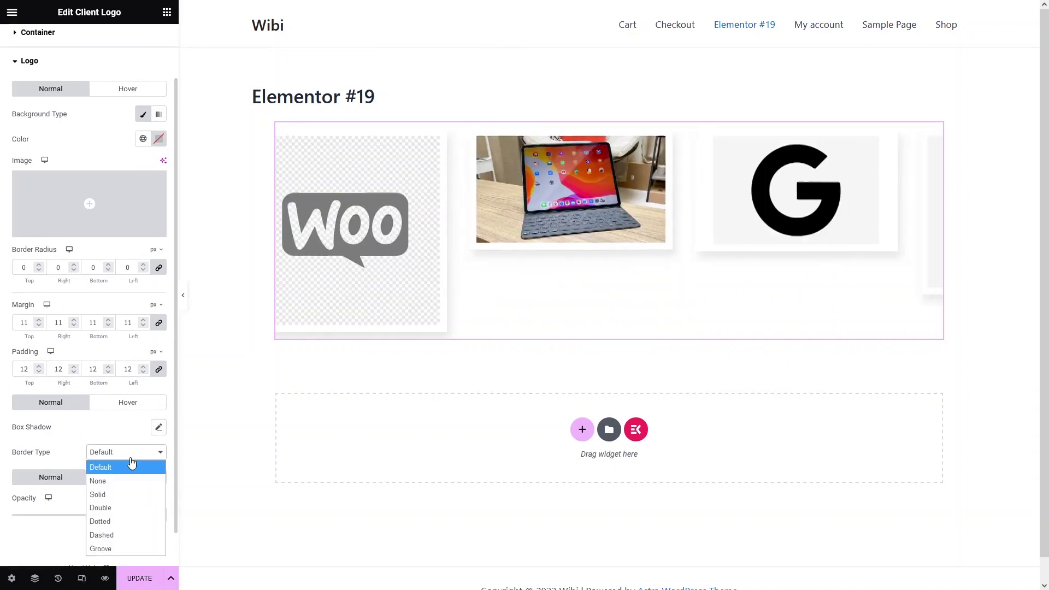
left_click(121, 494)
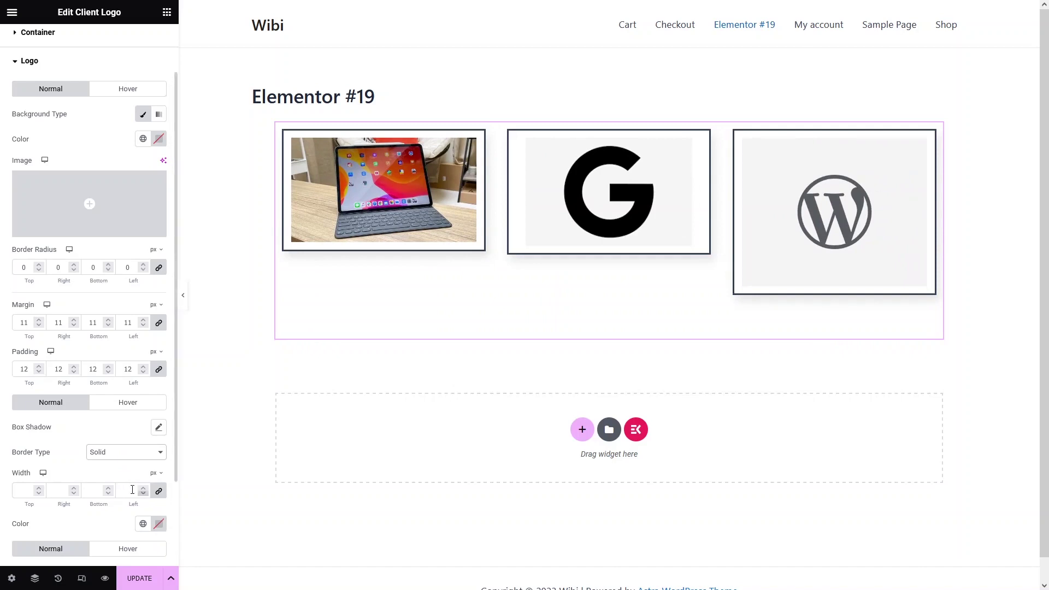
scroll(63, 467, "down", 1)
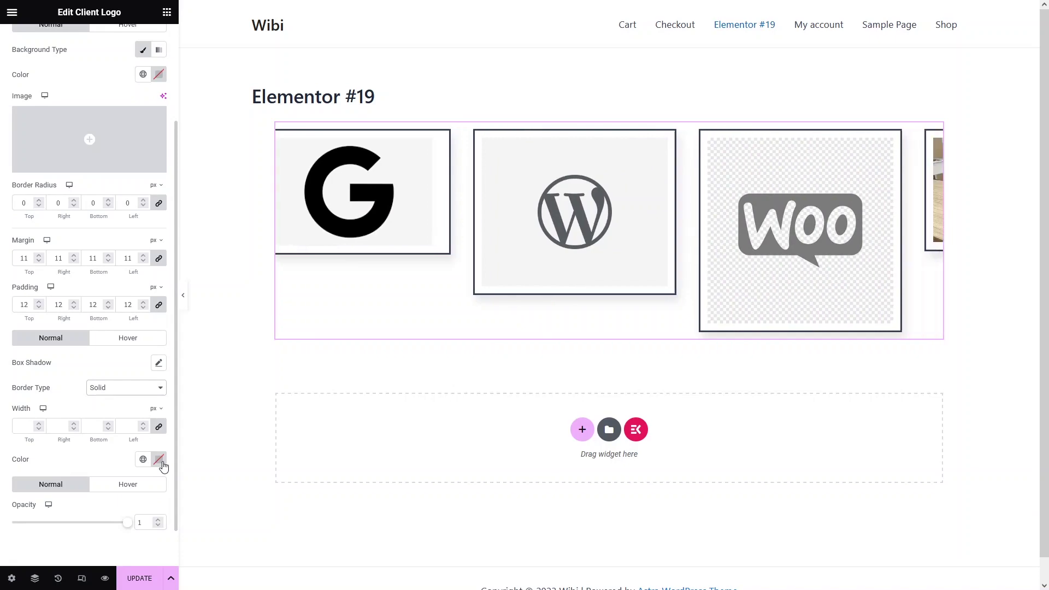
left_click(137, 389)
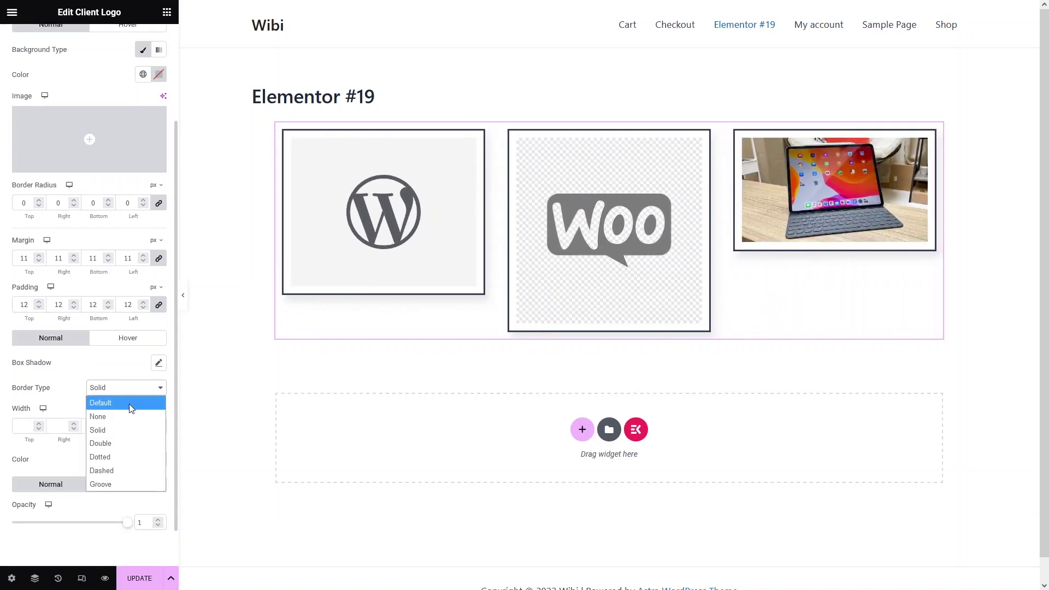
left_click(127, 402)
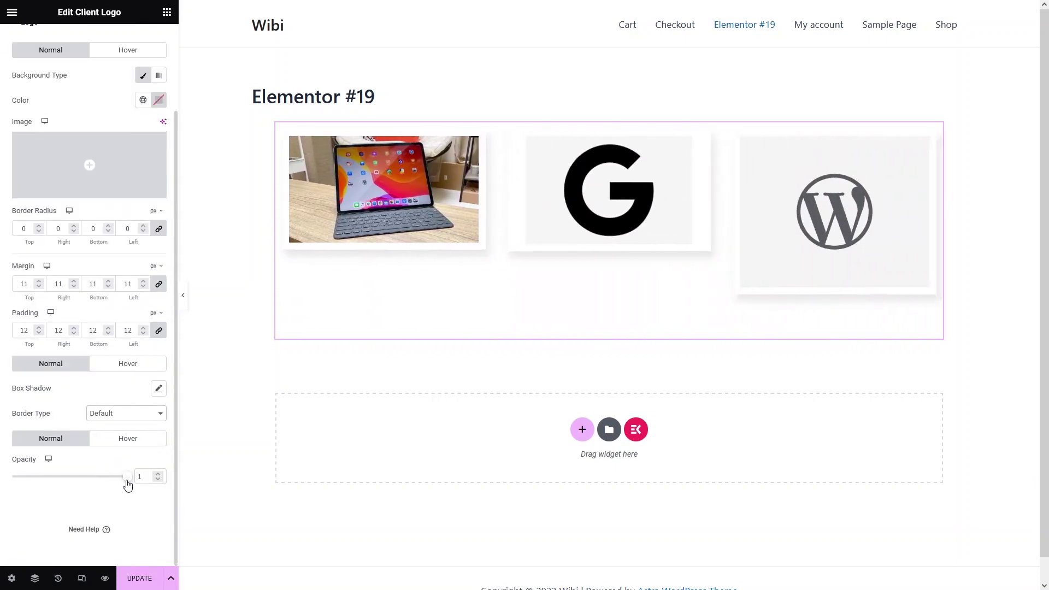
mouse_move(120, 485)
left_mouse_down()
mouse_move(65, 485)
mouse_move(129, 478)
left_mouse_up()
scroll(141, 395, "up", 2)
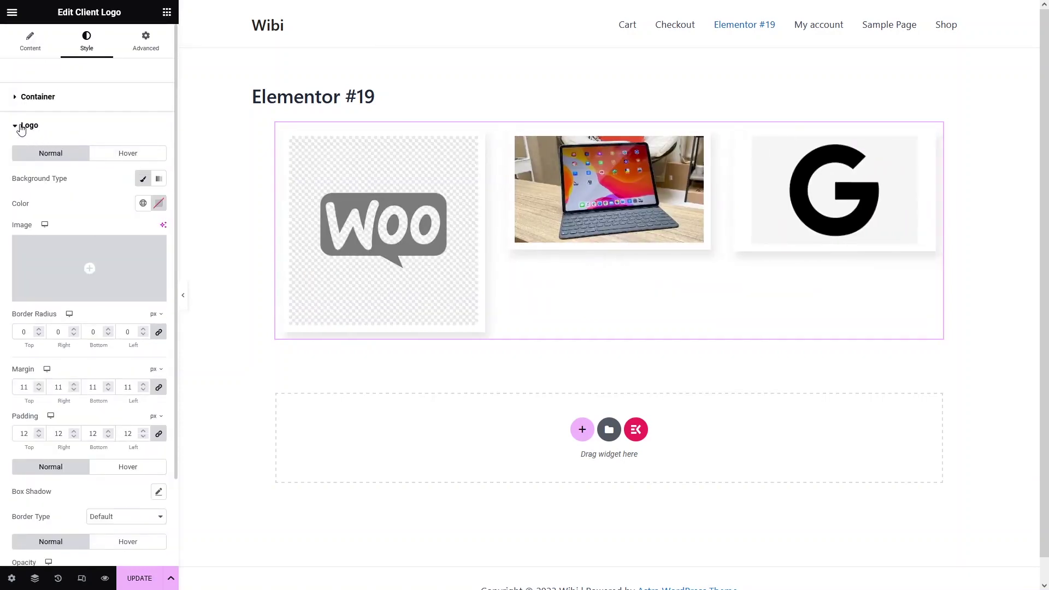
- Set the slider container's padding to 13 px on all four sides
left_click(21, 129)
left_click(16, 99)
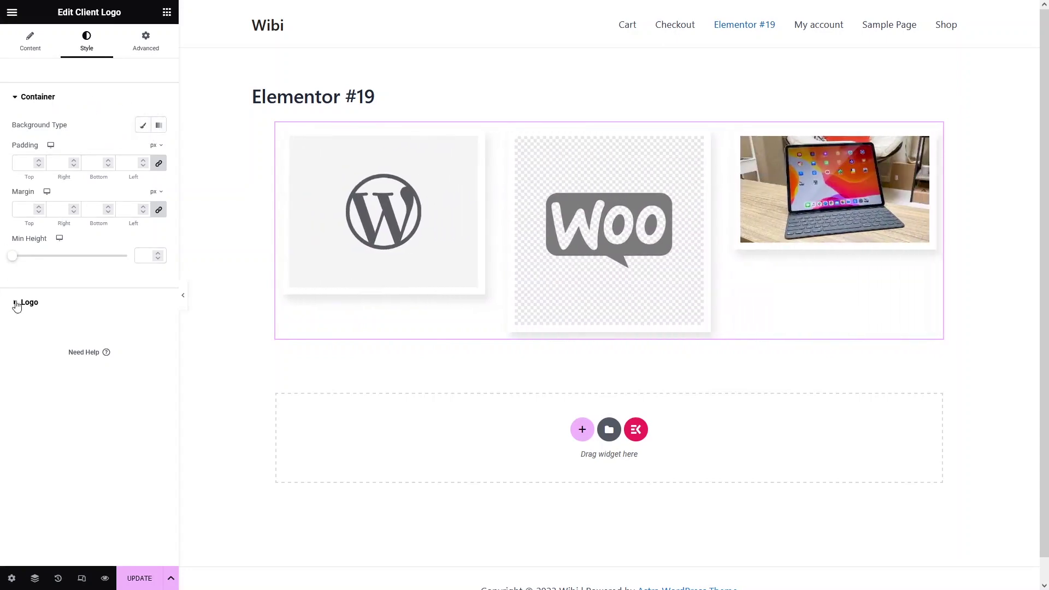
left_click(39, 160)
left_click(38, 160)
left_click(39, 161)
left_click(39, 161)
left_click(38, 160)
left_click(39, 162)
left_click(39, 161)
left_click(39, 161)
left_click(39, 161)
left_click(39, 161)
left_click(39, 161)
left_click(39, 161)
left_click(39, 161)
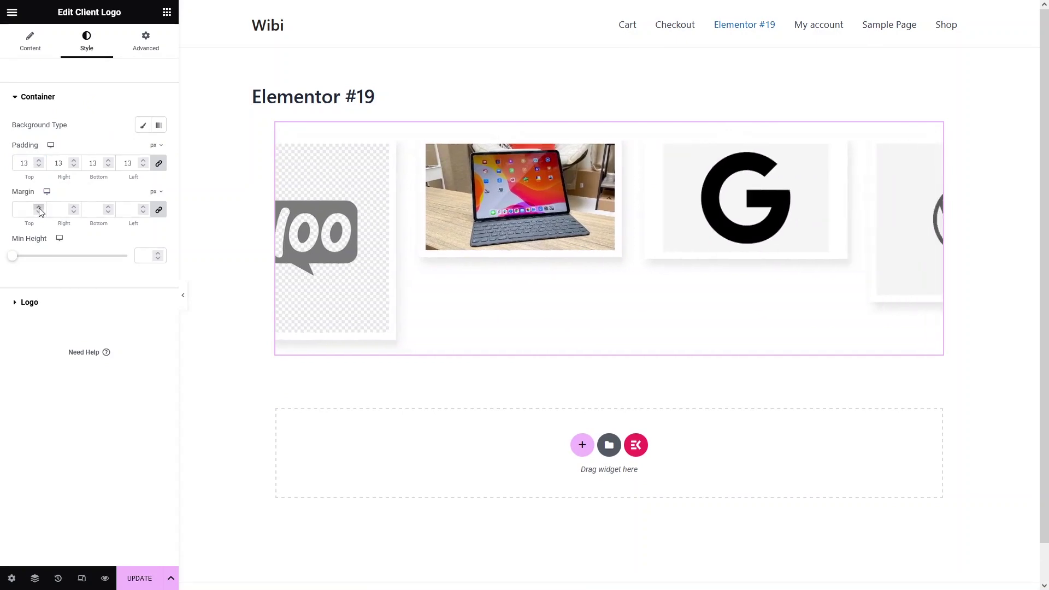
- Set the slider container's margin to 15 px on all four sides
left_click(39, 207)
left_click(39, 207)
left_click(38, 208)
left_click(39, 207)
left_click(39, 208)
left_click(39, 208)
left_click(39, 207)
left_click(39, 207)
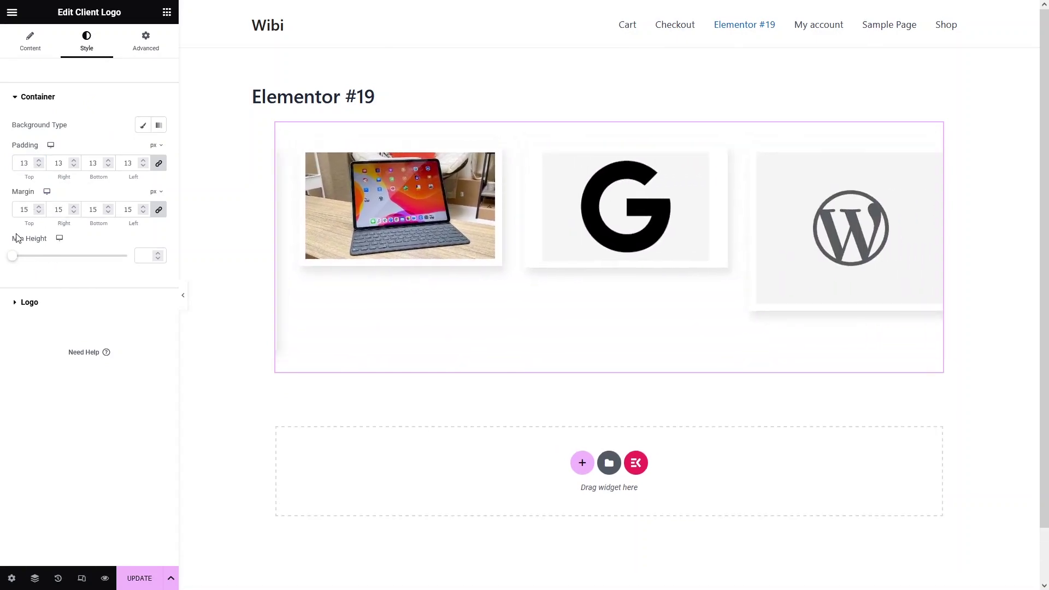
- Examine the widget's advanced Layout, Custom CSS, Attributes and Responsive options
left_click(145, 50)
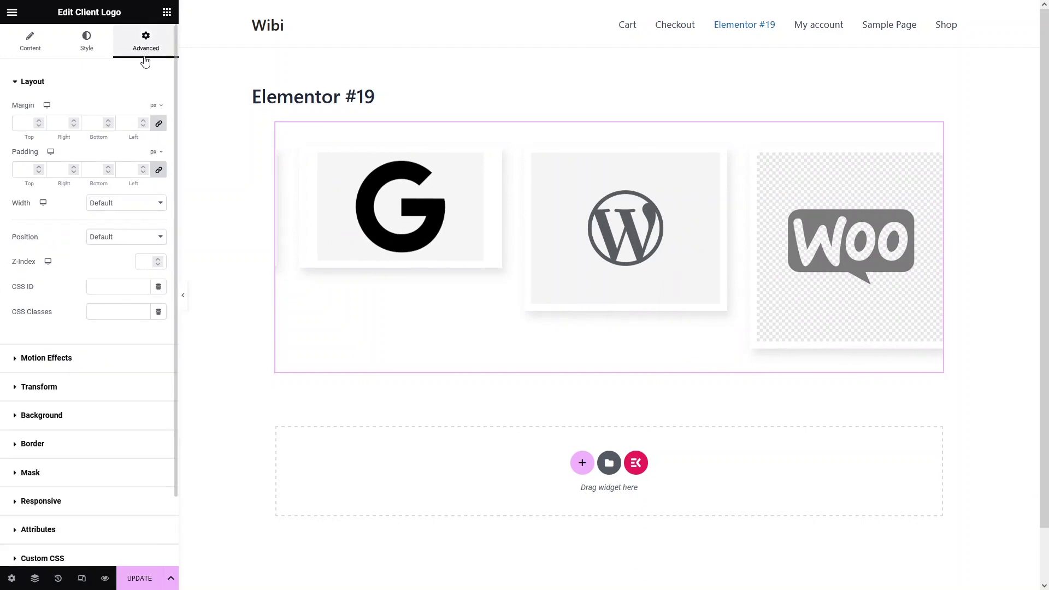
left_click(15, 85)
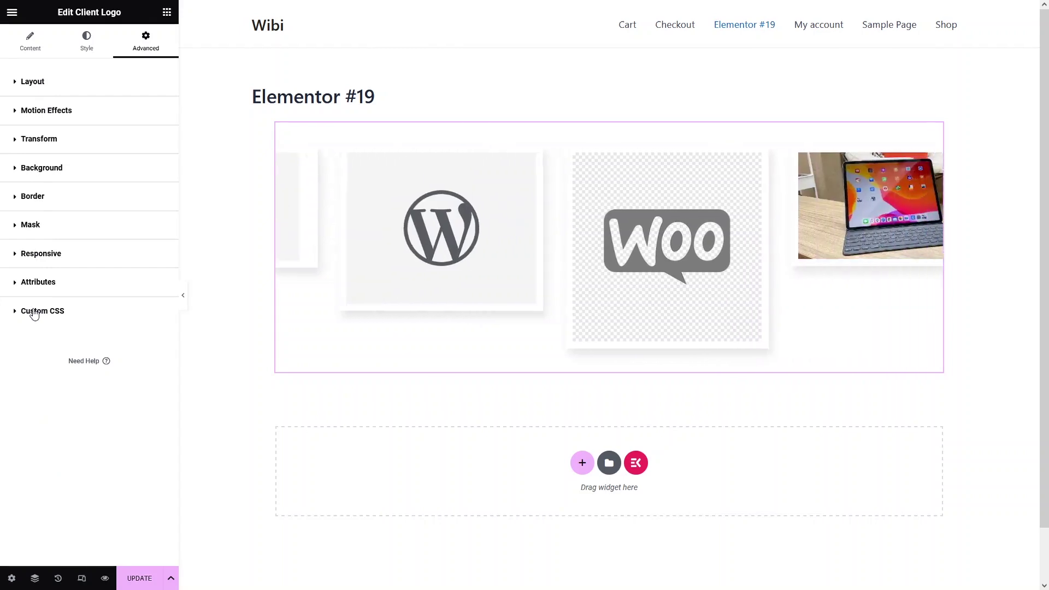
left_click(33, 312)
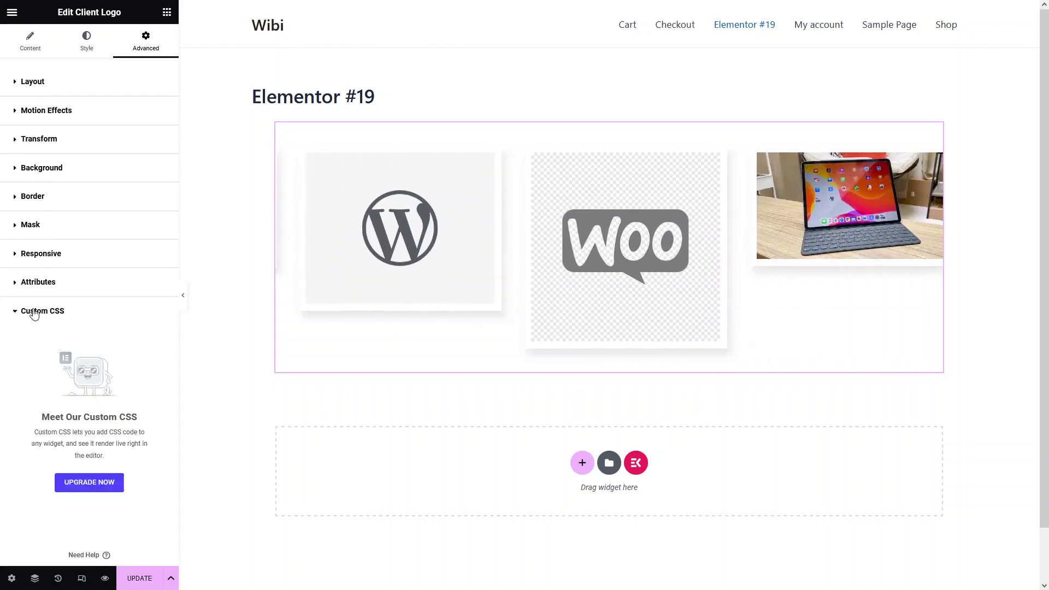
left_click(33, 311)
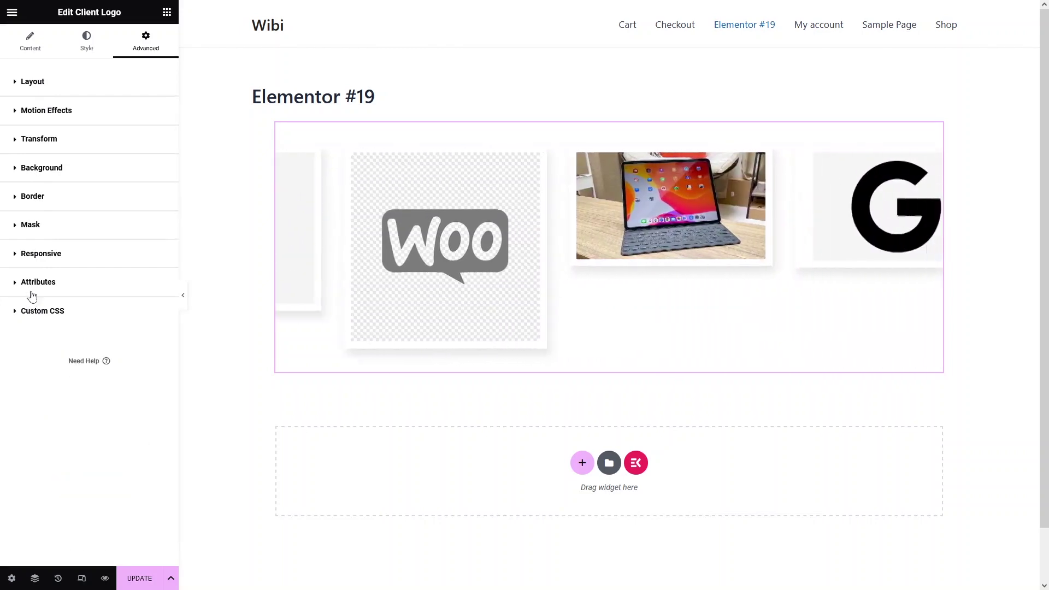
left_click(27, 284)
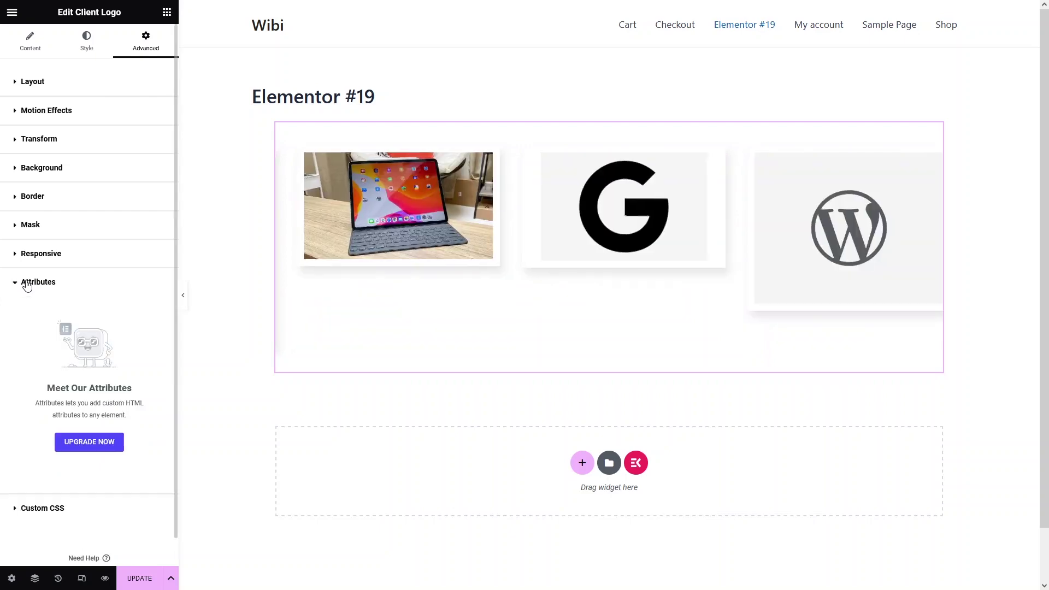
left_click(71, 254)
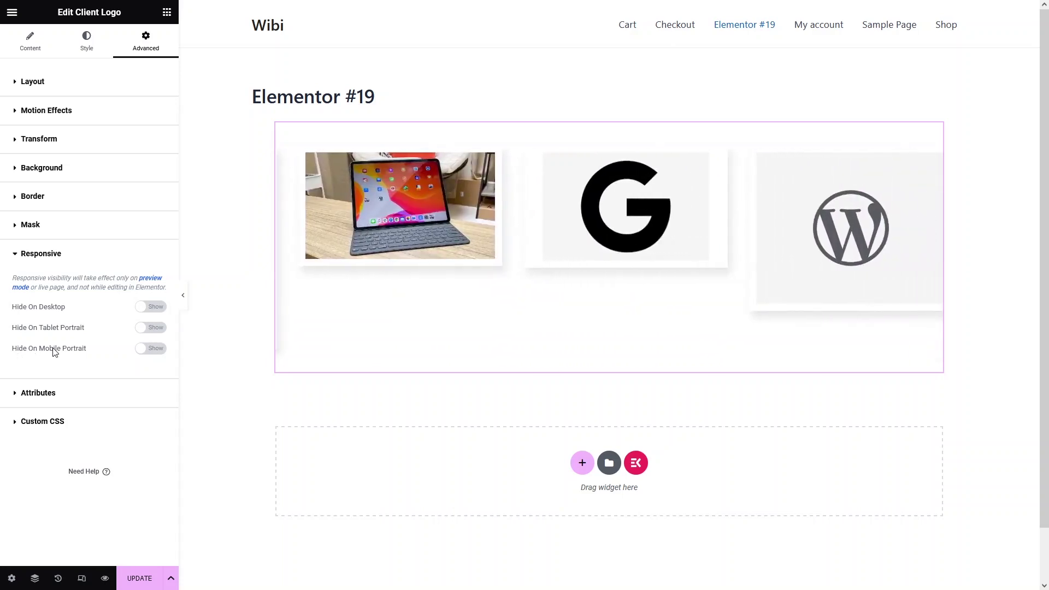
left_click(15, 253)
- Try masking the widget with the Circle and Flower shapes, and turn the mask off
left_click(15, 230)
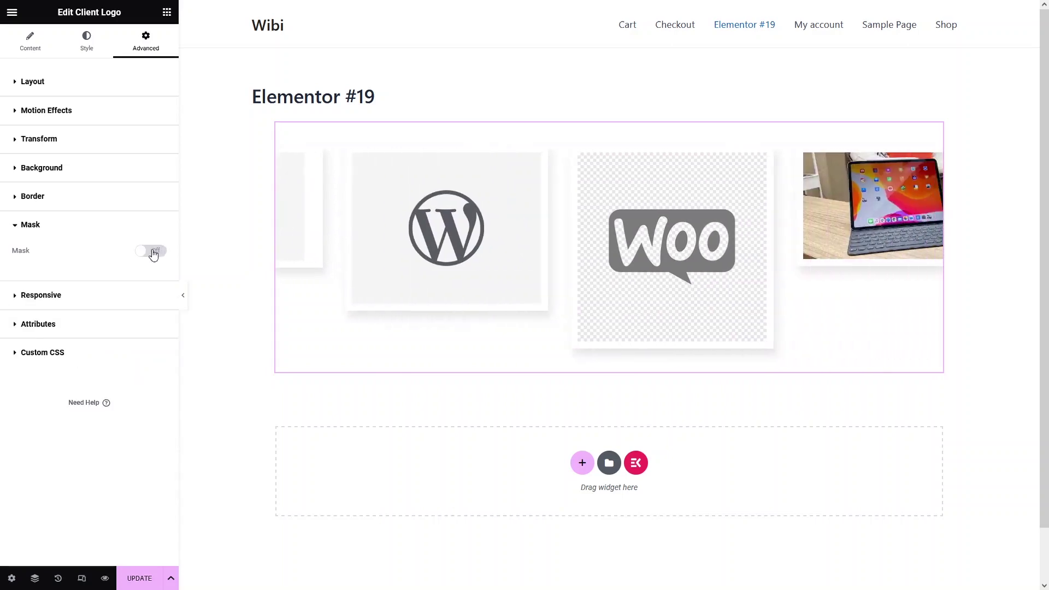
left_click(153, 252)
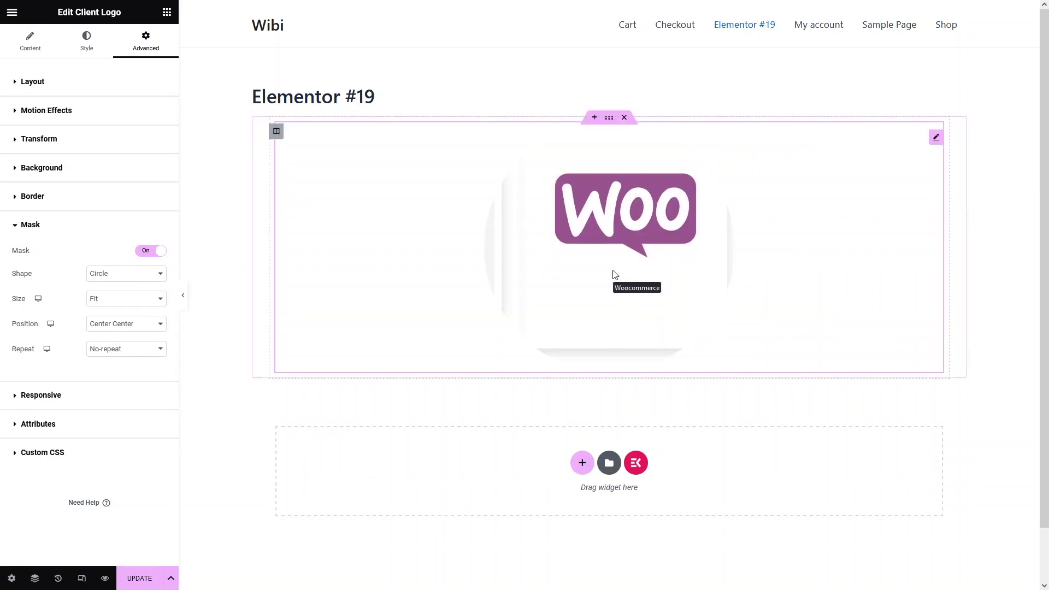
left_click(160, 274)
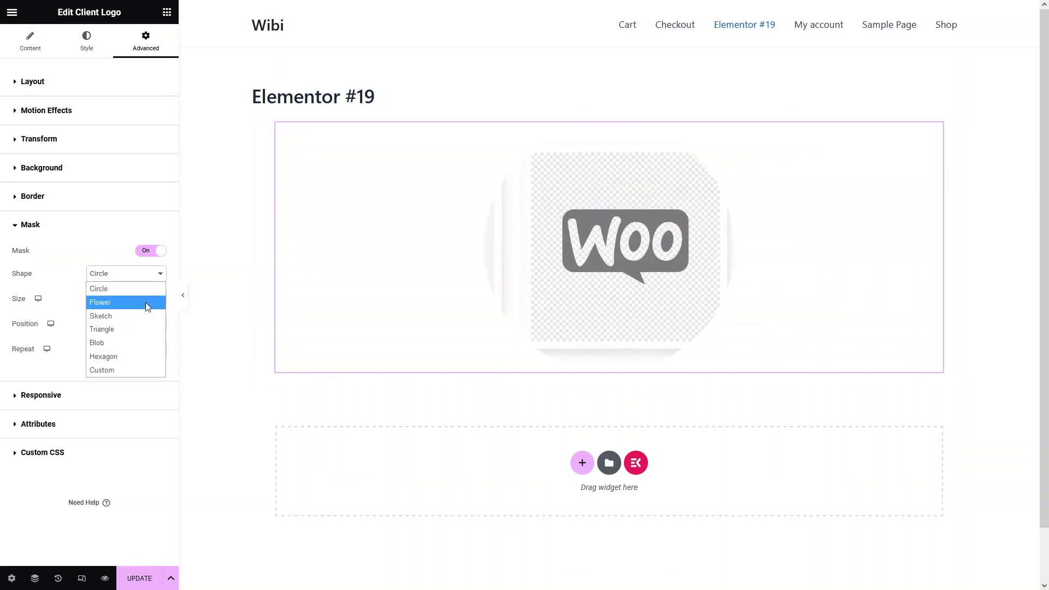
left_click(142, 304)
left_click(166, 273)
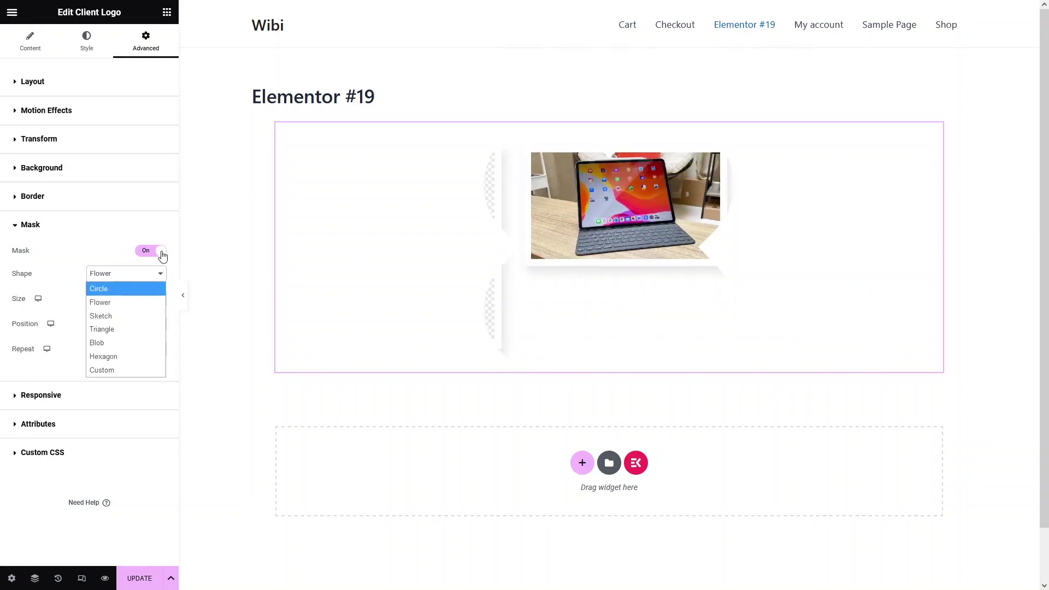
left_click(161, 252)
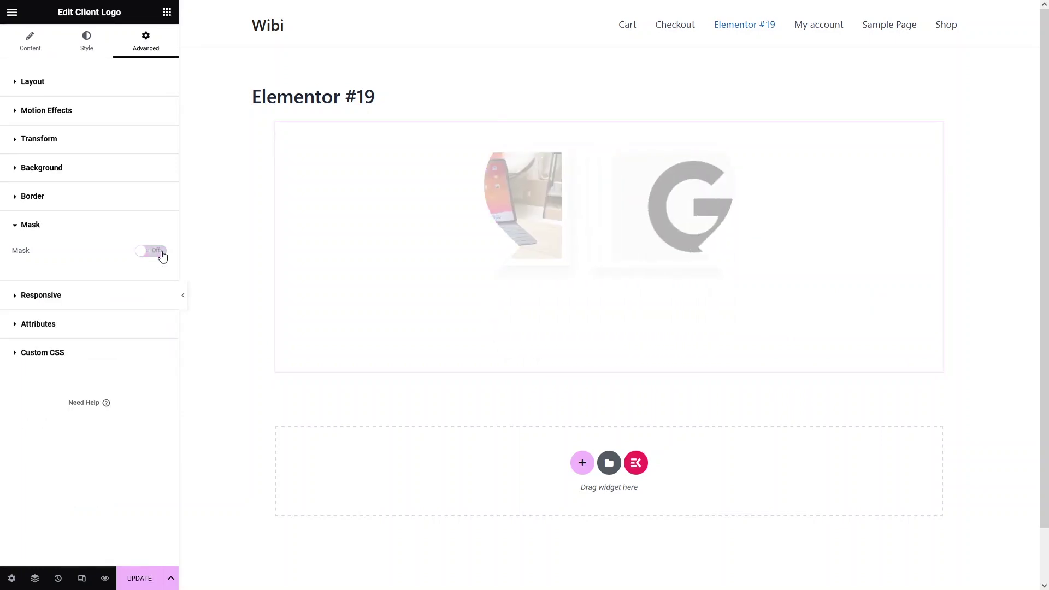
left_click(28, 225)
- Try a Solid border around the whole widget and return its border type to Default
left_click(14, 200)
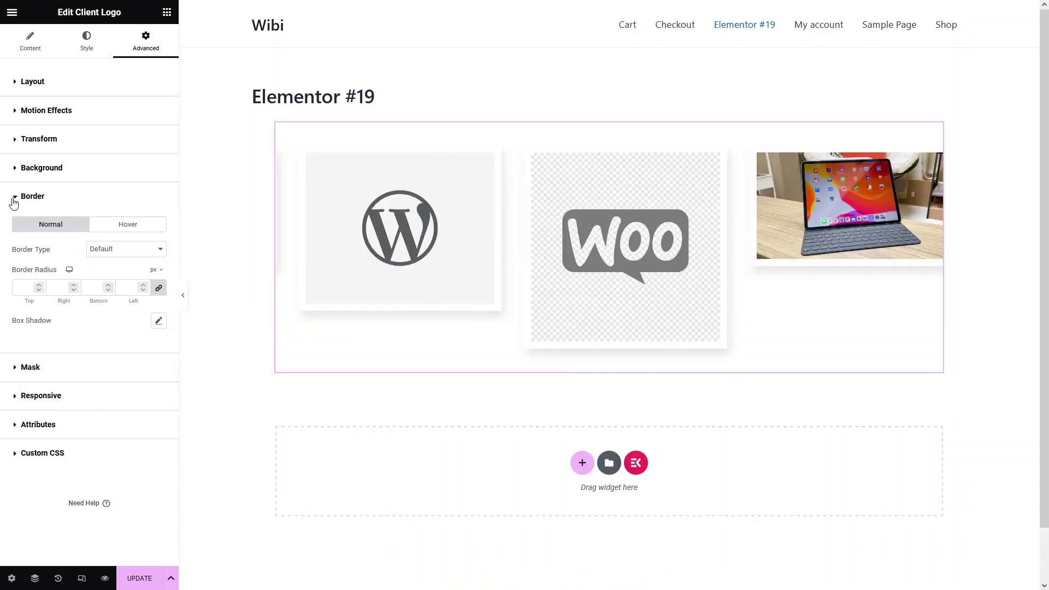
left_click(126, 252)
left_click(120, 293)
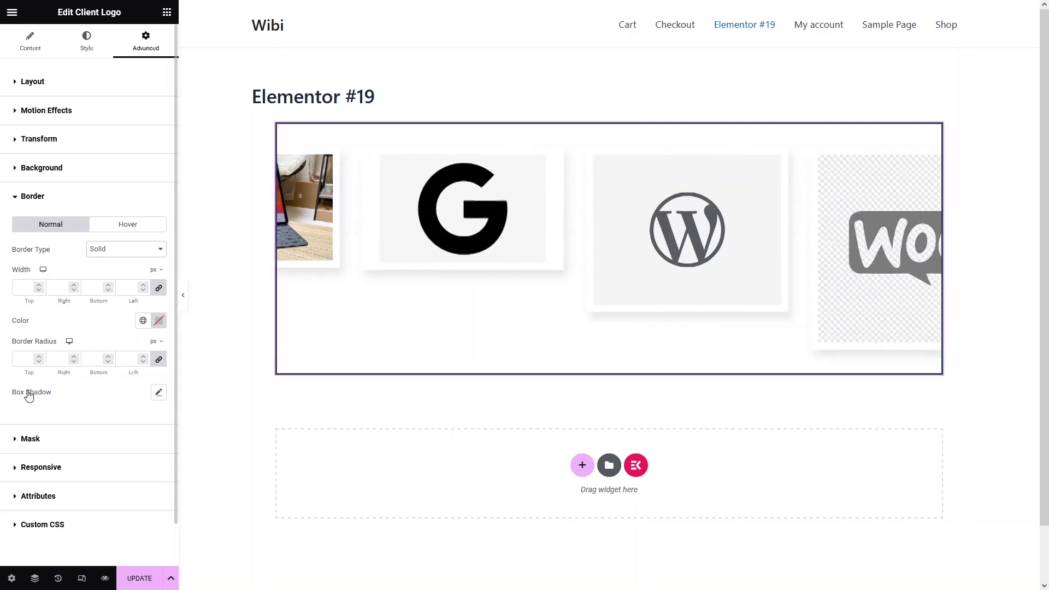
left_click(115, 252)
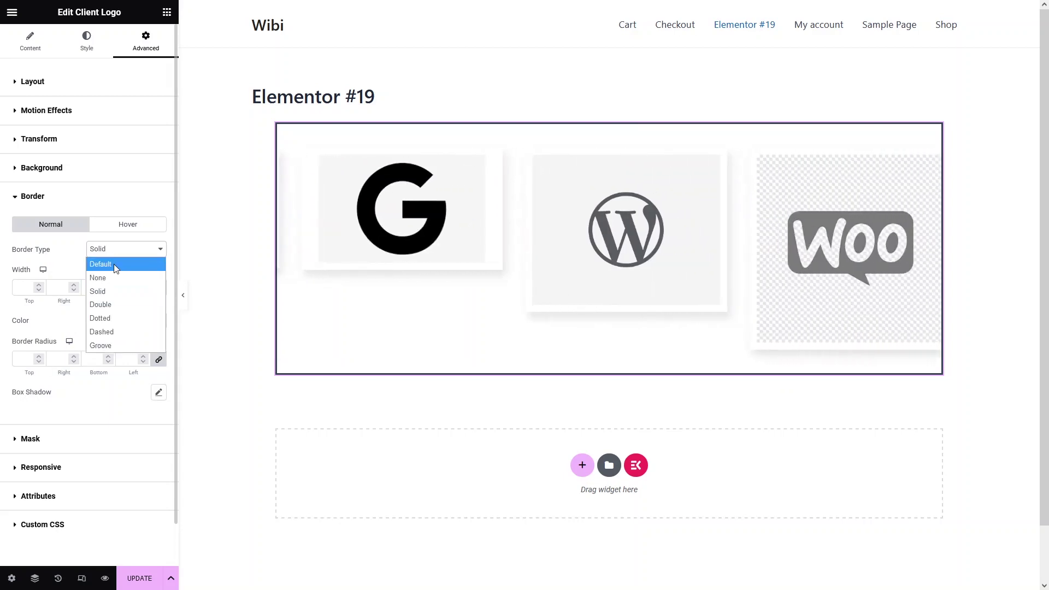
left_click(114, 264)
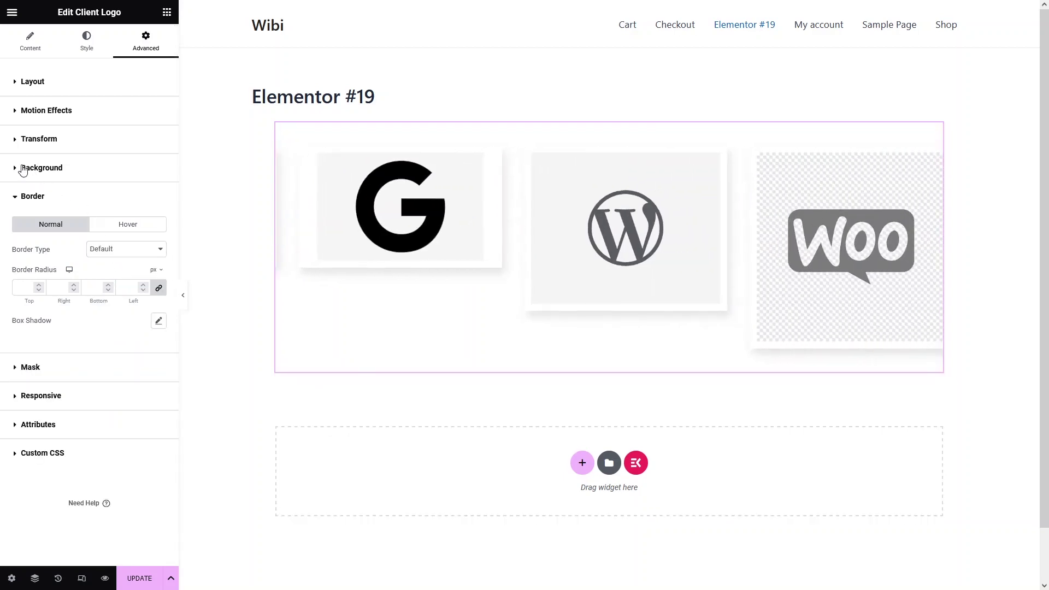
- Try a dark red classic background color for the whole widget and reset the color
left_click(23, 169)
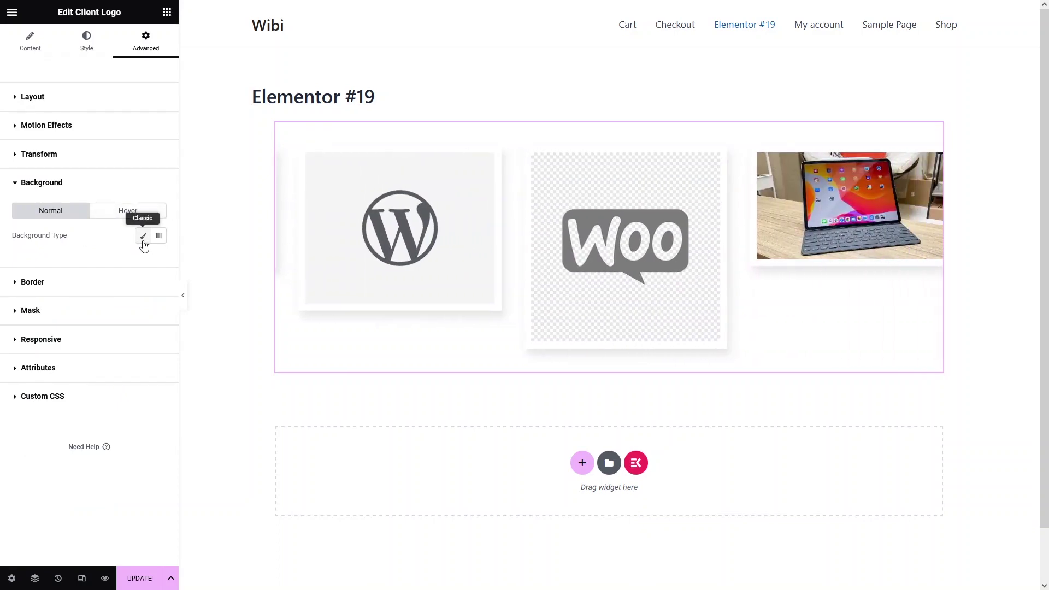
left_click(143, 238)
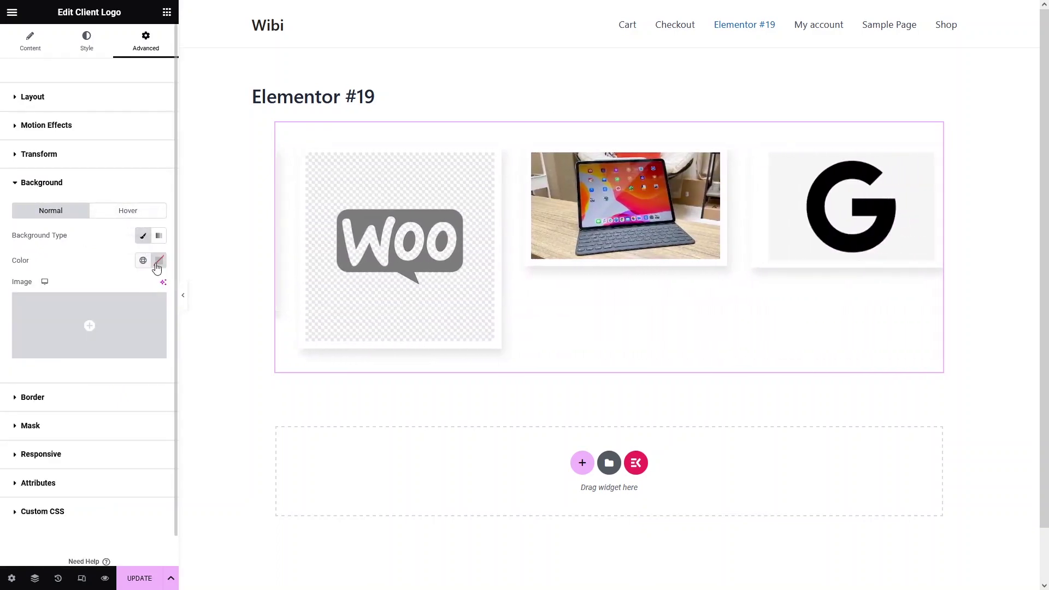
left_click(158, 261)
mouse_move(161, 319)
left_mouse_down()
mouse_move(208, 326)
mouse_move(209, 373)
left_mouse_up()
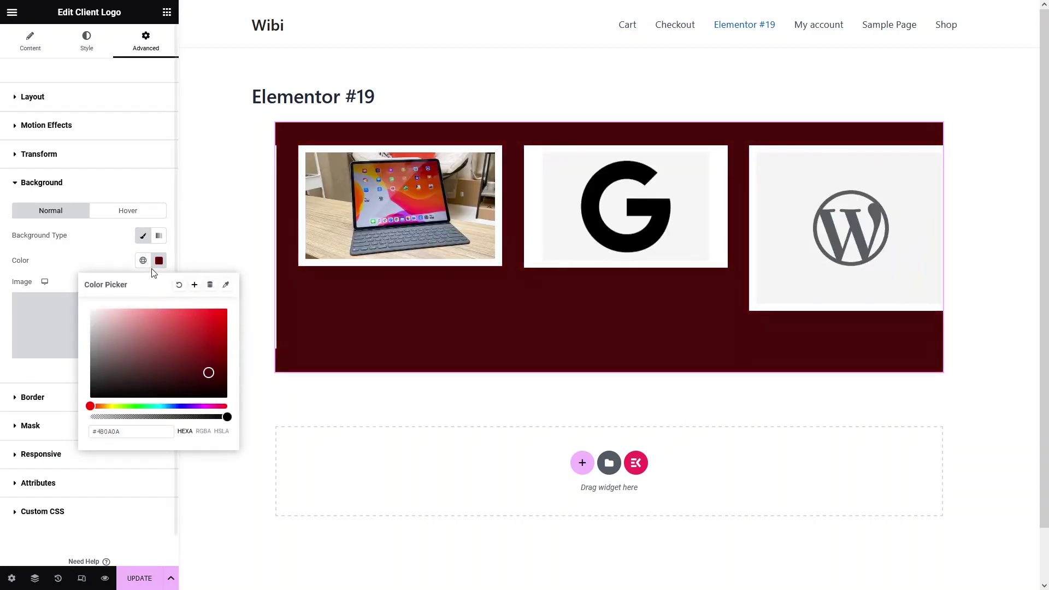
left_click(179, 286)
- Switch the background type of the whole widget to Gradient
left_click(159, 236)
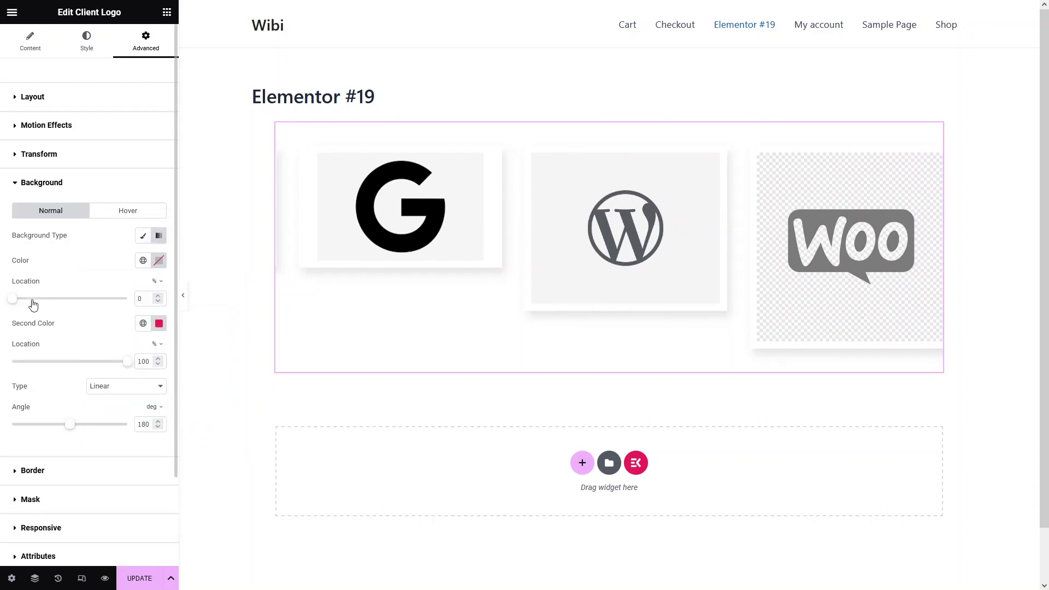
- Try rotating the whole widget by -329 degrees and return the rotation to its default
left_click(17, 158)
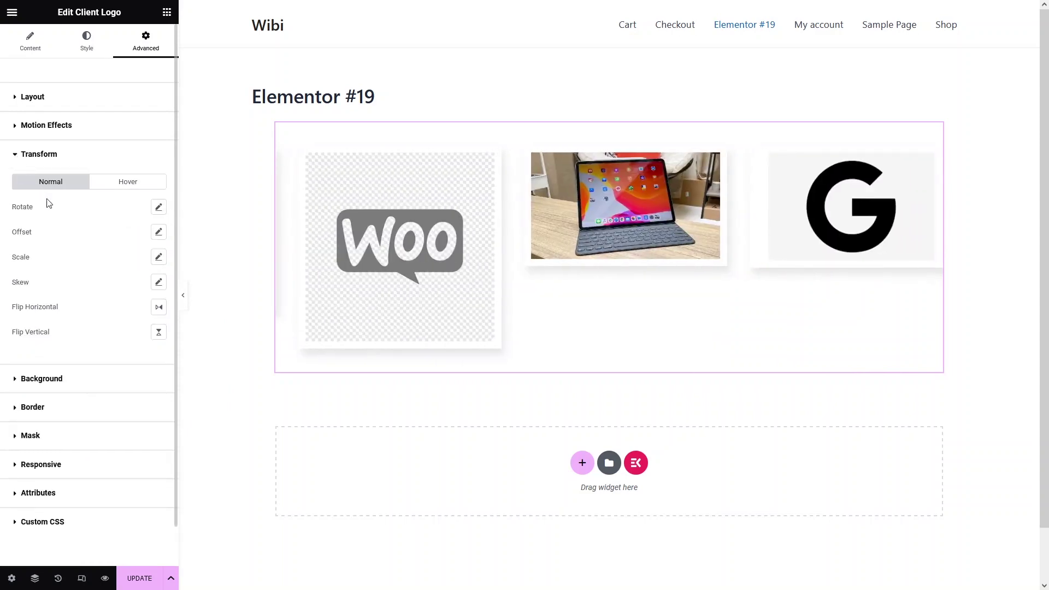
left_click(159, 208)
left_click_drag(70, 251, 25, 254)
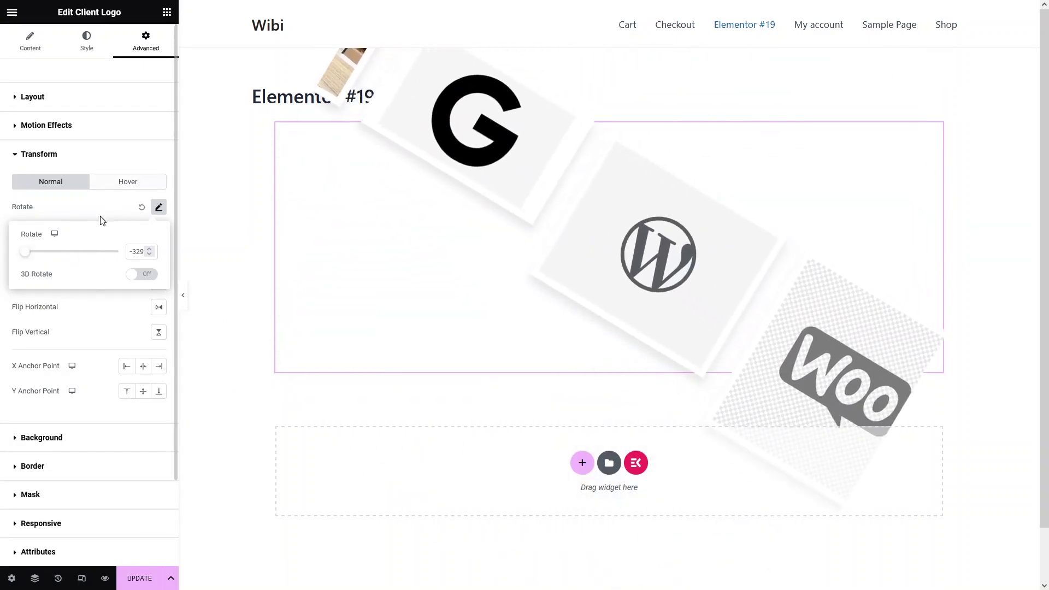
left_click(97, 206)
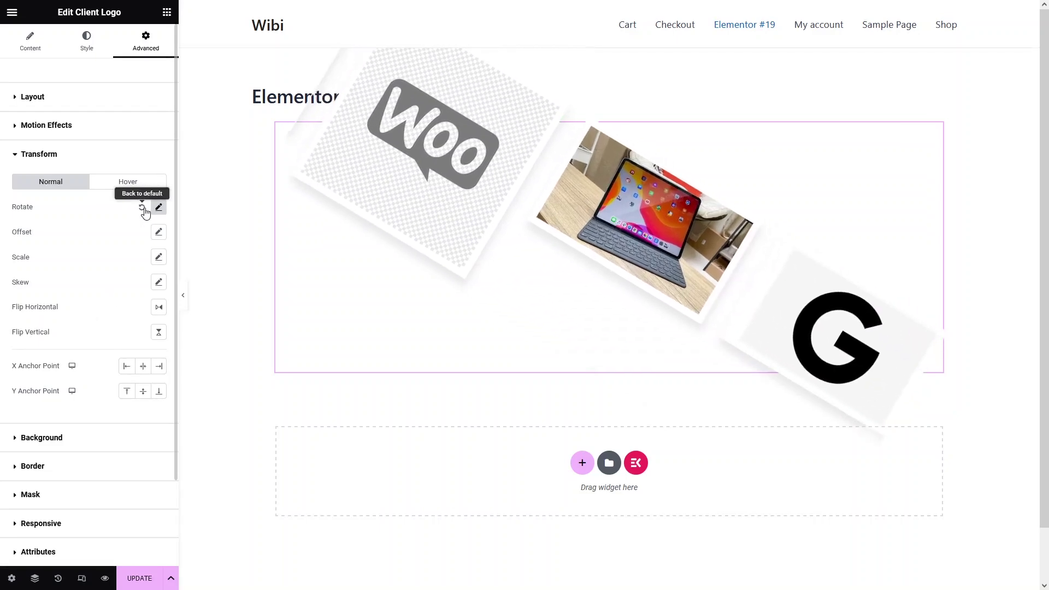
left_click(143, 209)
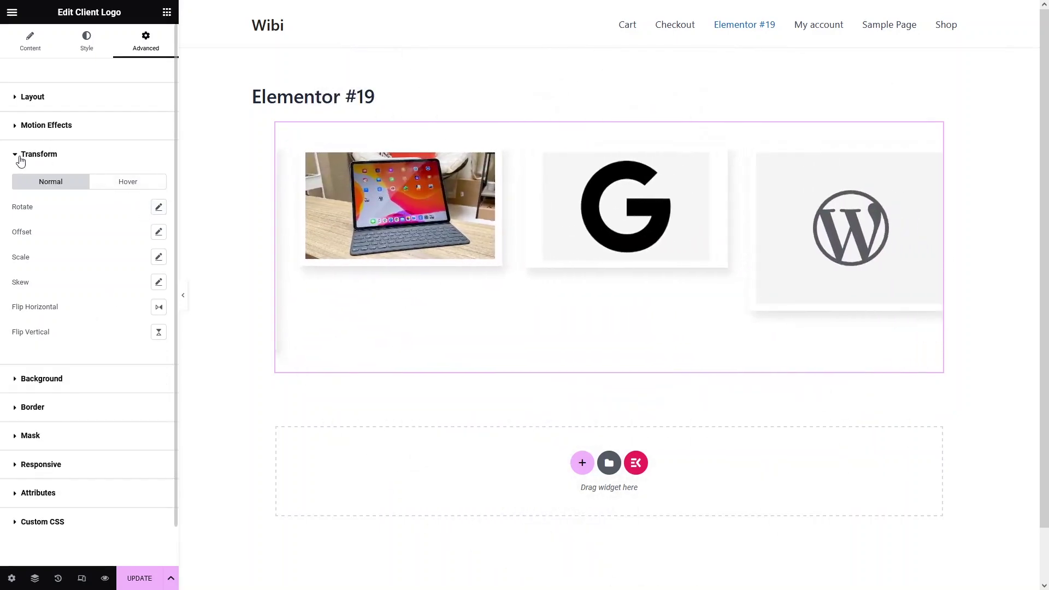
- Try the Zoom In entrance animation on the widget
left_click(19, 126)
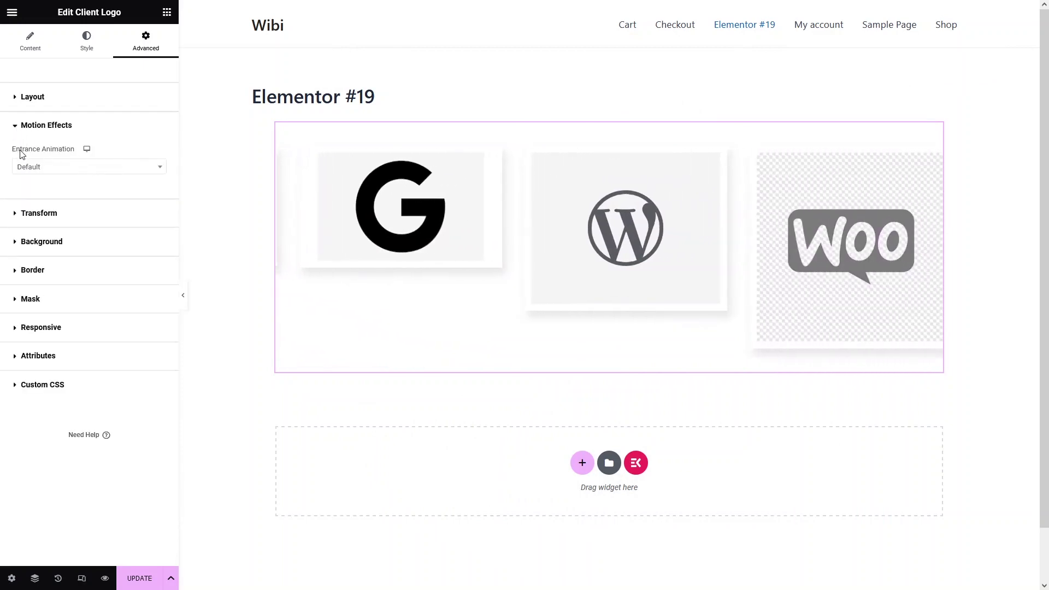
left_click(64, 165)
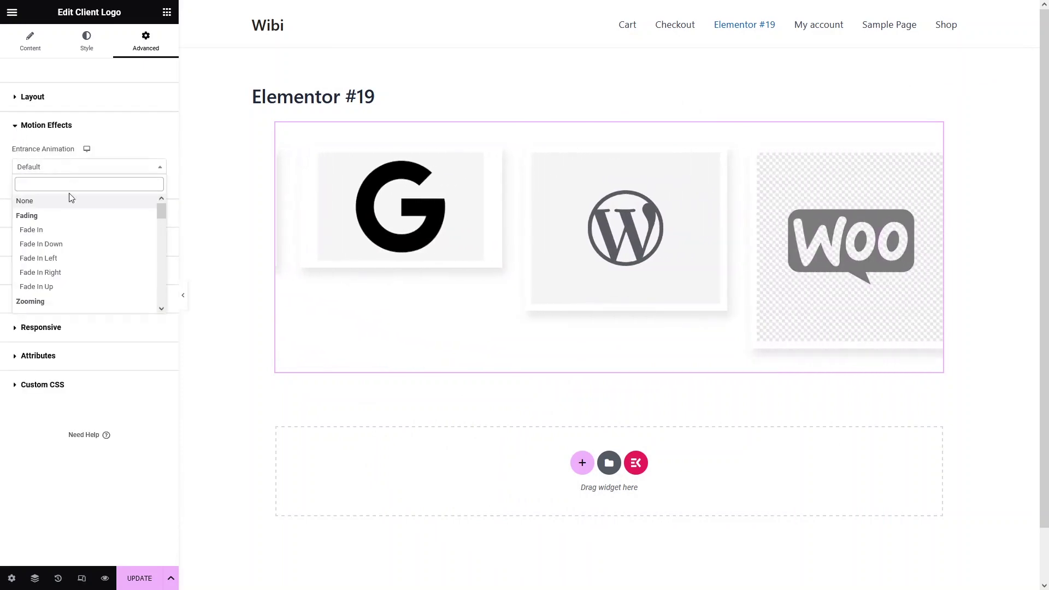
scroll(71, 273, "down", 2)
left_click(66, 267)
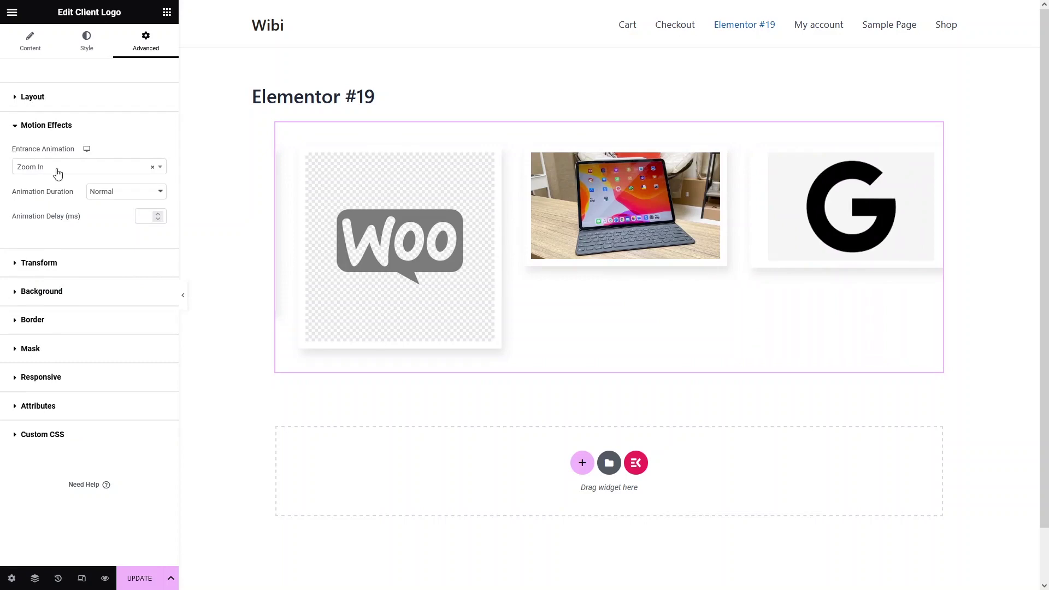
- Set the widget's entrance animation to None and close the Motion Effects settings
left_click(152, 174)
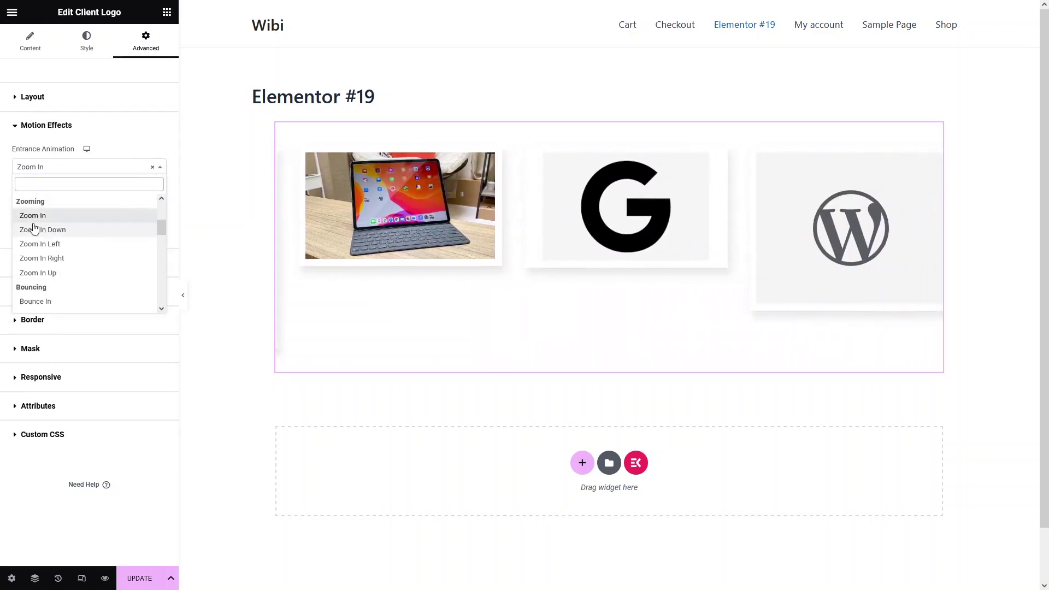
scroll(32, 222, "up", 3)
left_click(24, 206)
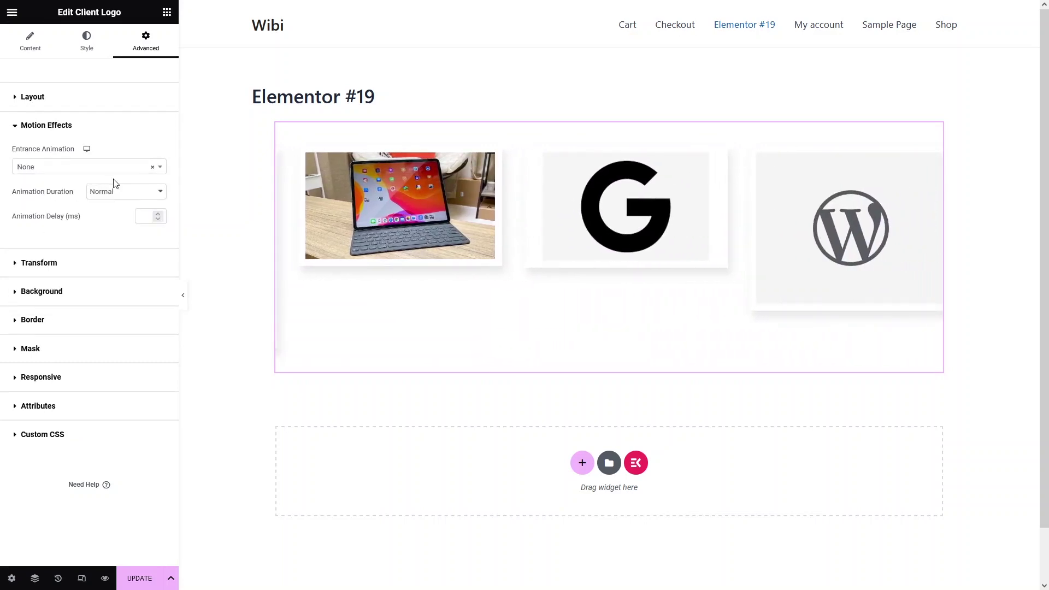
left_click(13, 125)
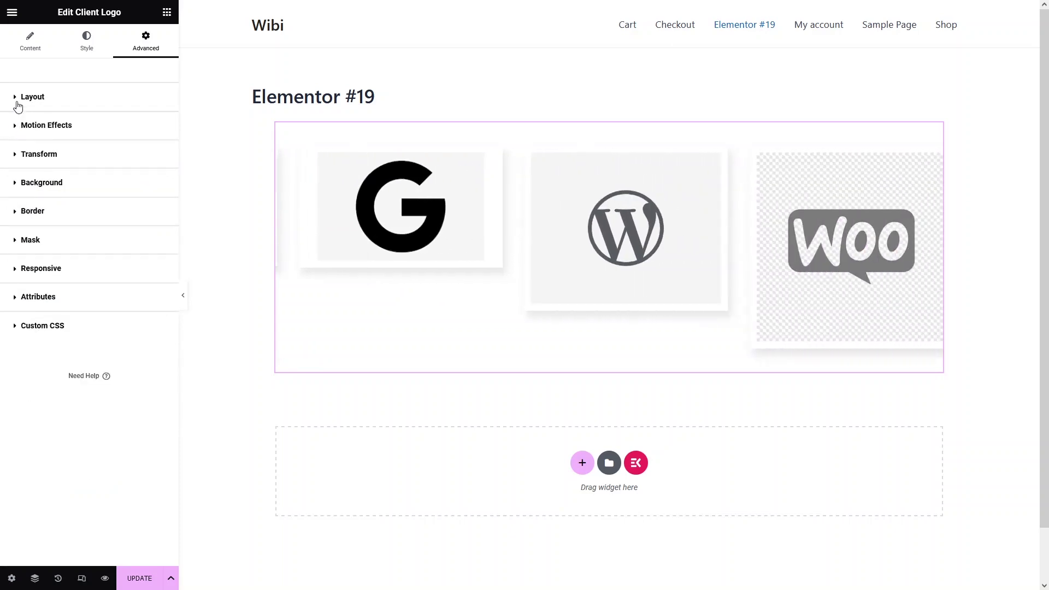
- Review the widget's advanced margin, padding, width and position options, and return to its content settings
left_click(18, 108)
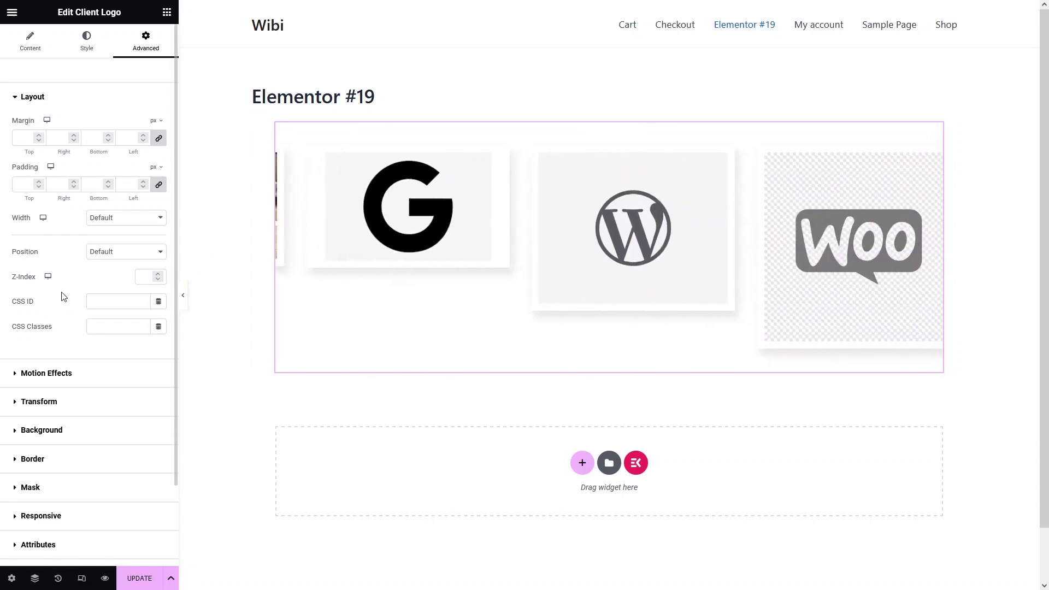
left_click(237, 316)
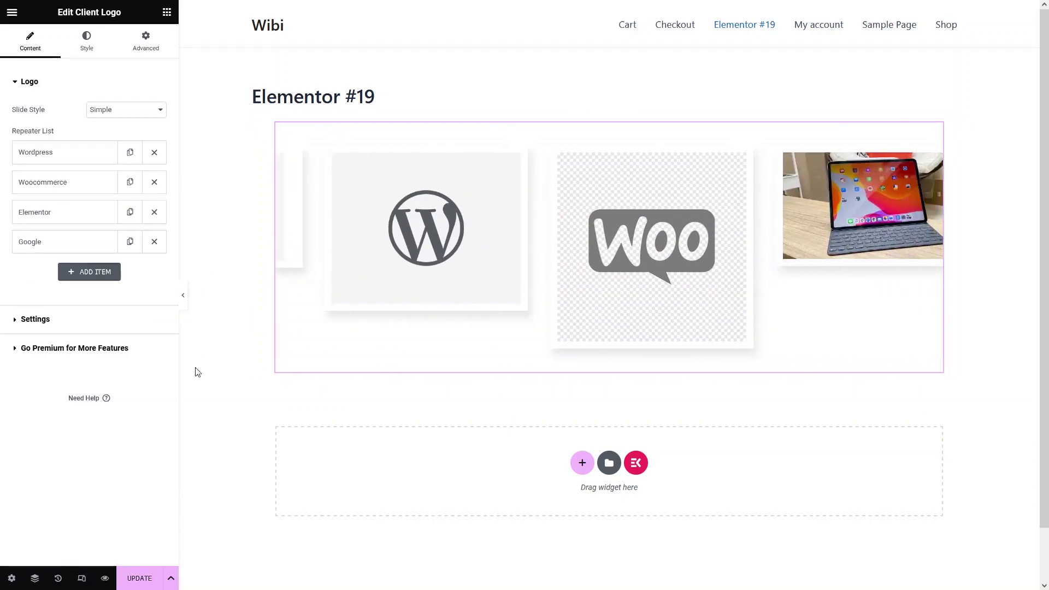
- Save the page changes and open the live page to check the logo slider
left_click(138, 578)
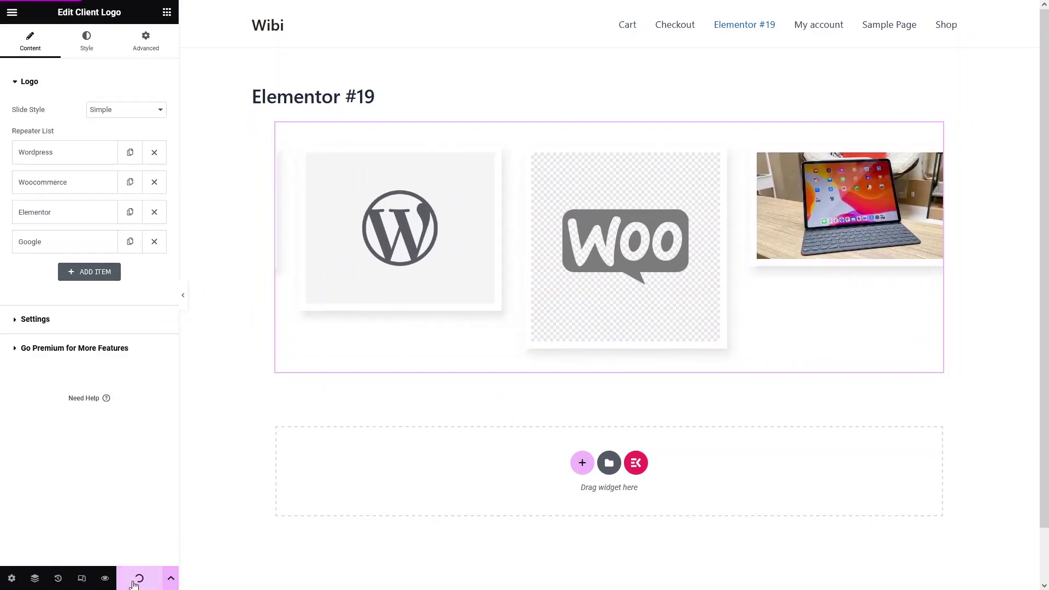
mouse_move(123, 10)
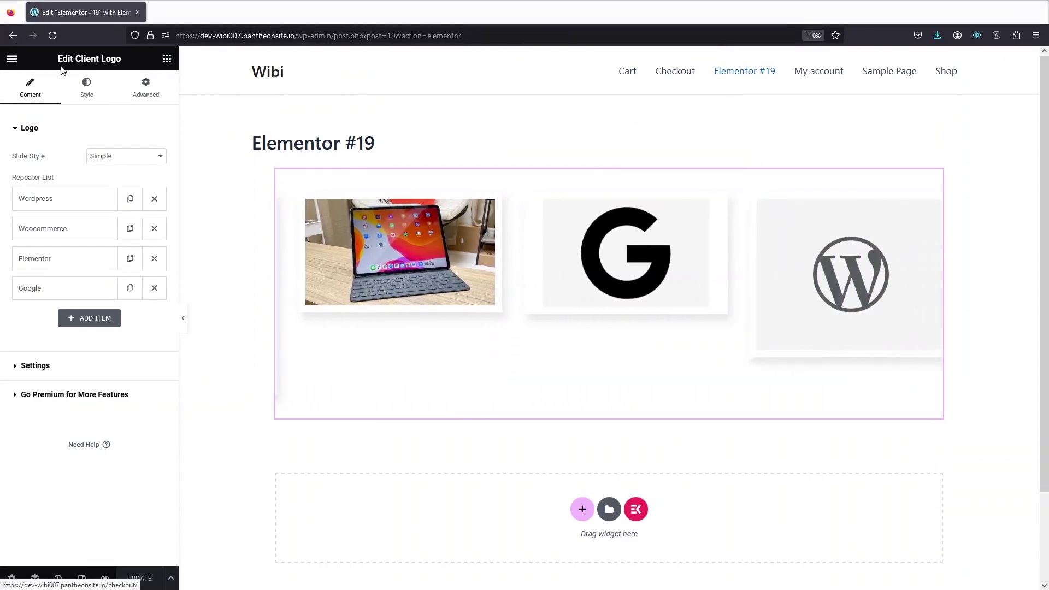
left_click(12, 59)
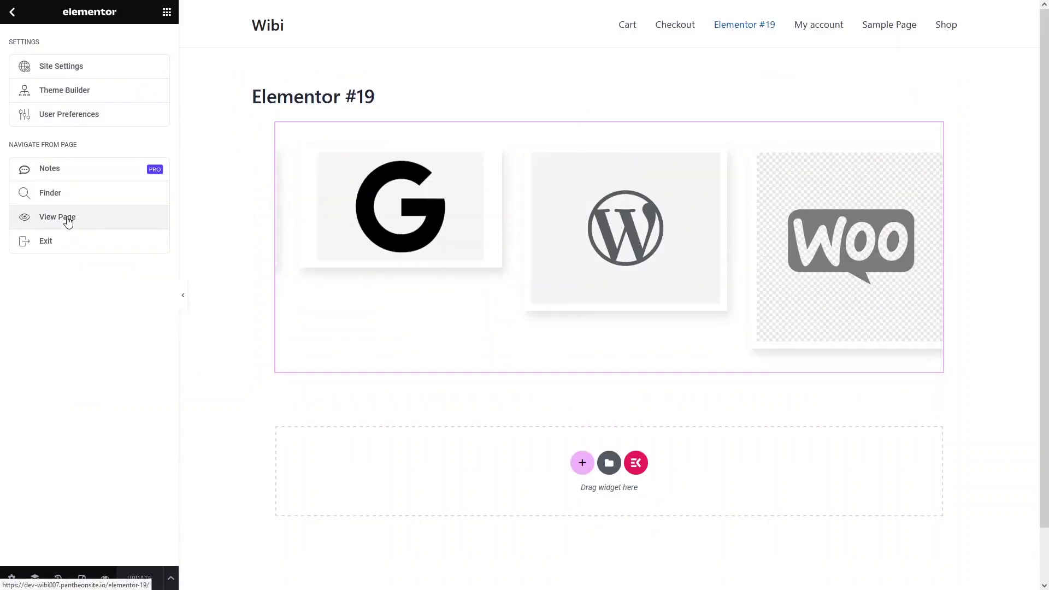
left_click(68, 219)
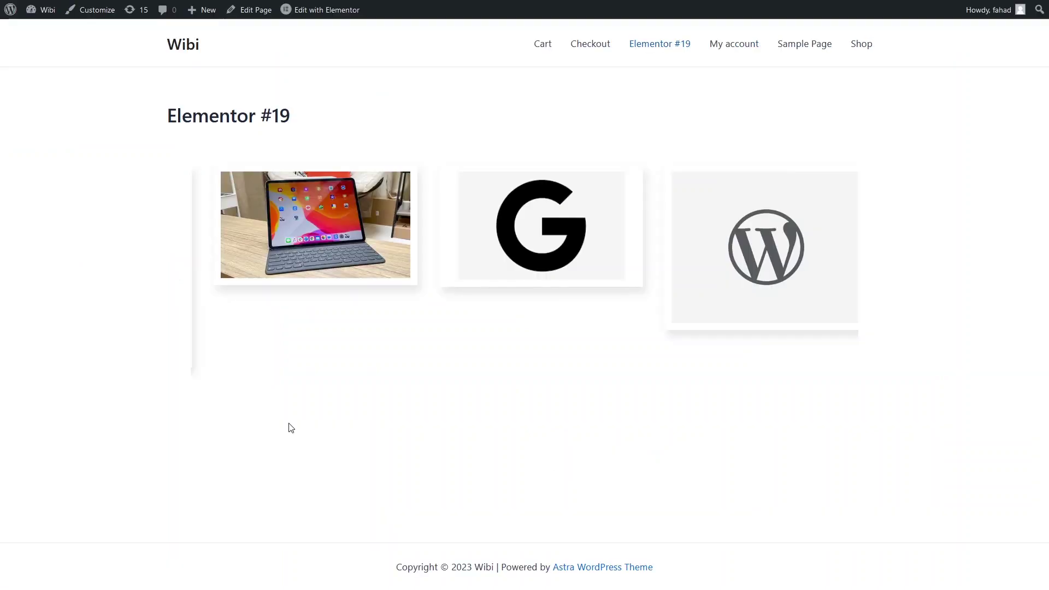